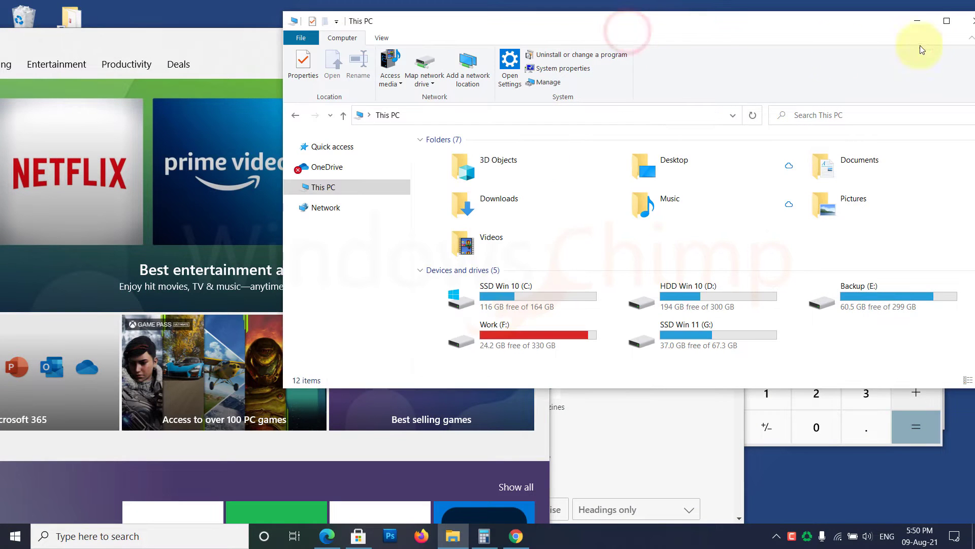
Step: Minimise This PC and Microsoft Store, then hide and restore all windows with Show desktop and Win+D
{"action": "left_click", "coordinate": [916, 21]}
{"action": "left_click", "coordinate": [477, 35]}
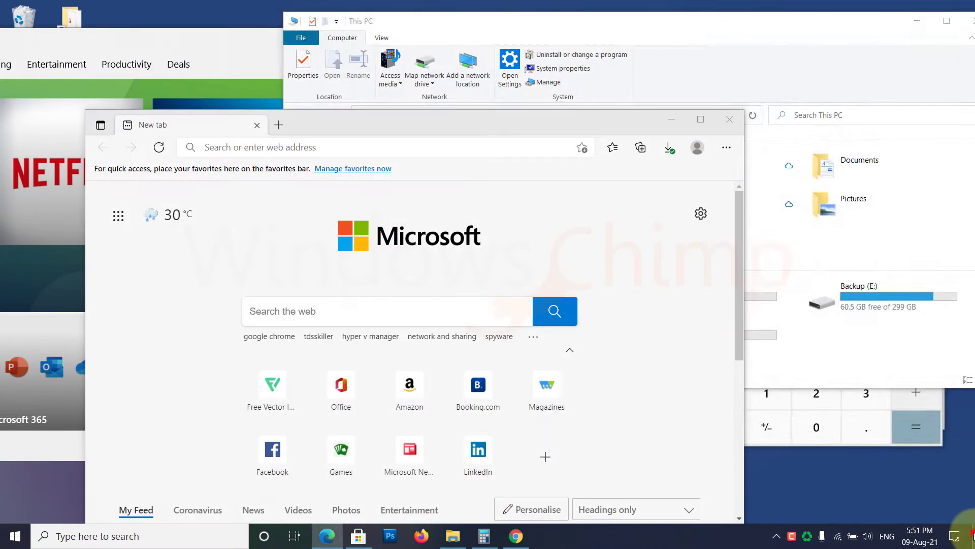
{"action": "left_click", "coordinate": [973, 536]}
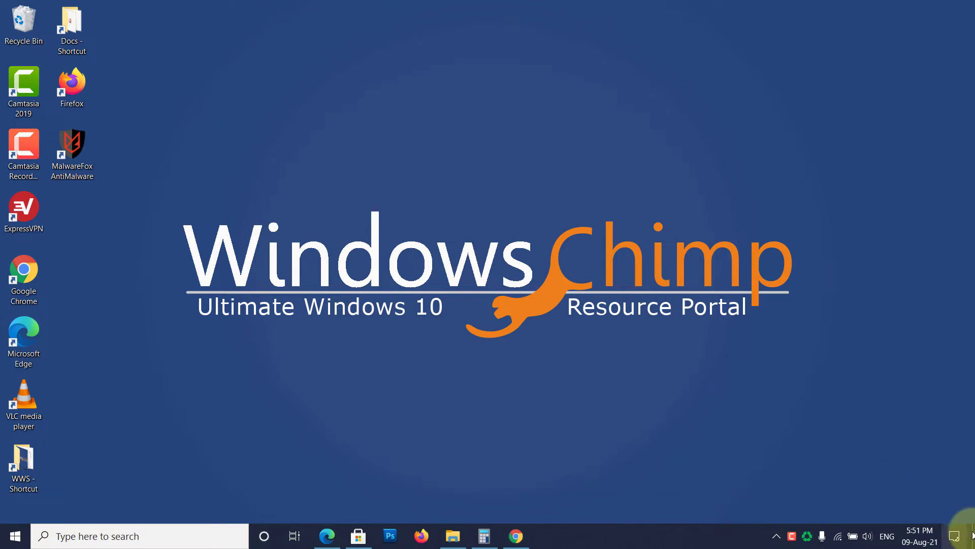
{"action": "left_click", "coordinate": [972, 535]}
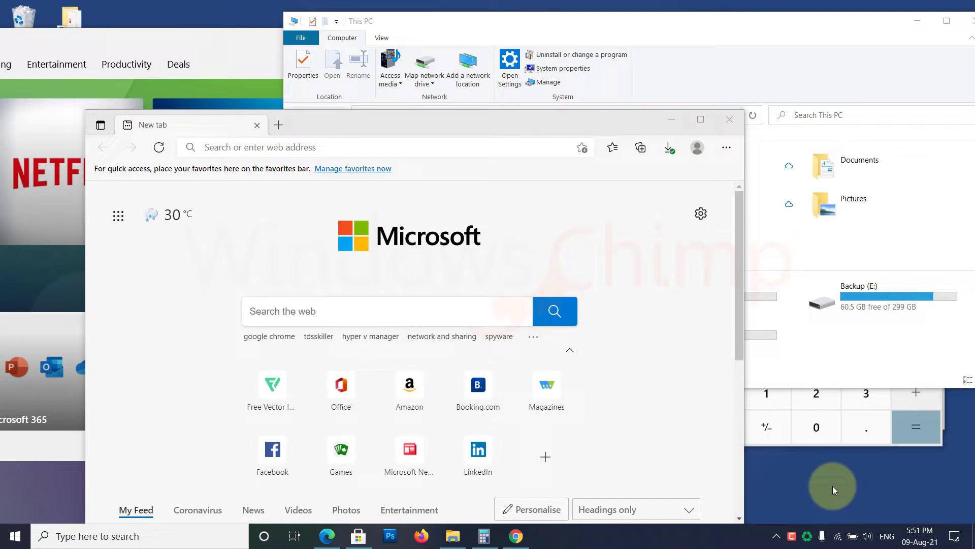
{"action": "key", "text": "super+d"}
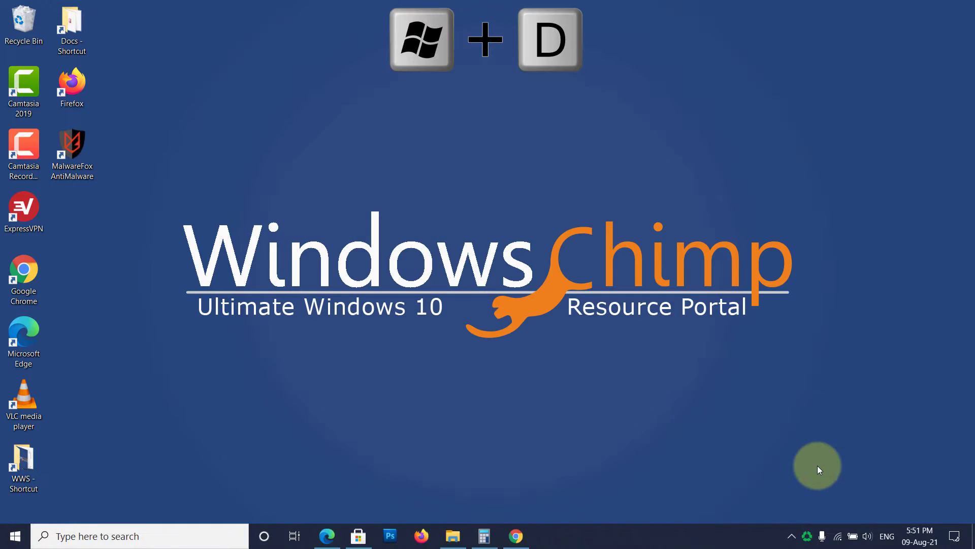
{"action": "key", "text": "super+d"}
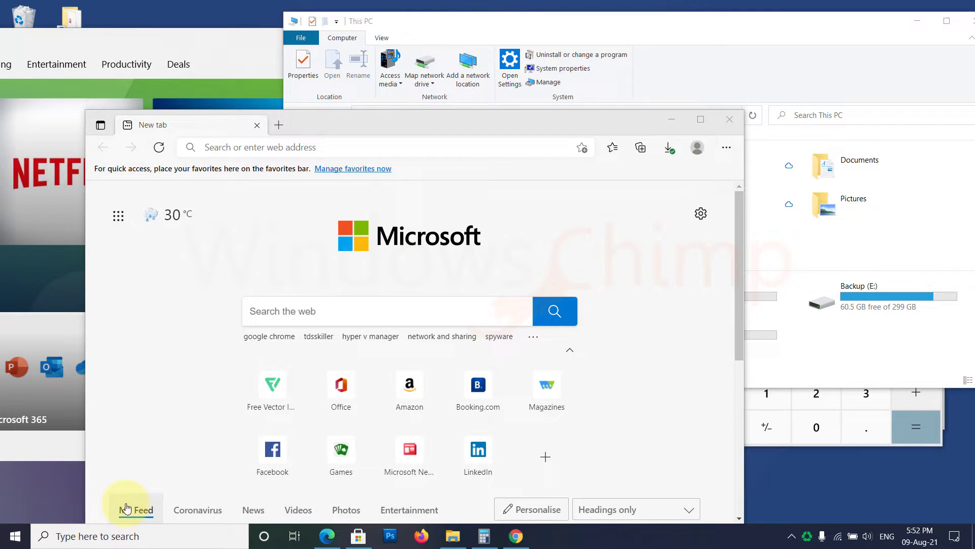
Step: Go from the Start menu to Settings > Personalization > Taskbar
{"action": "left_click", "coordinate": [14, 536]}
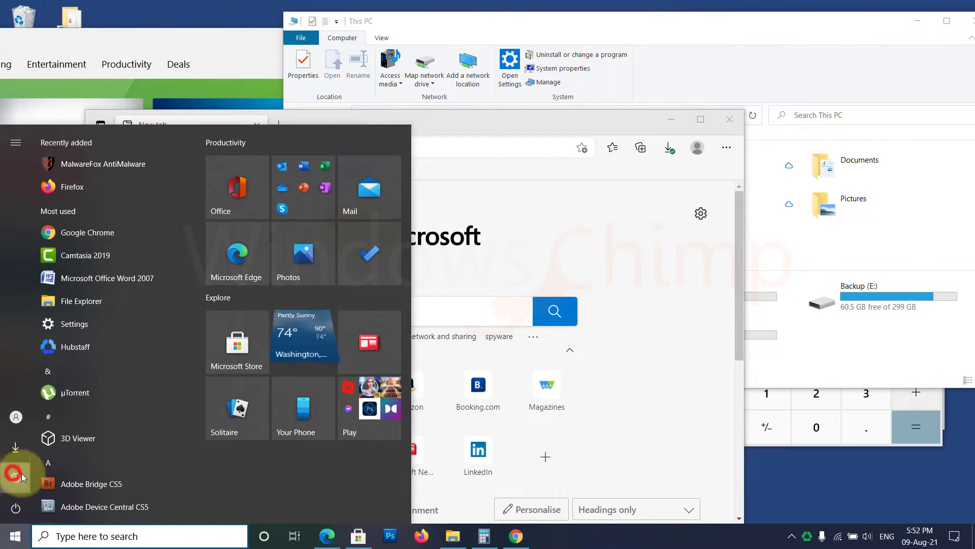
{"action": "left_click", "coordinate": [15, 475]}
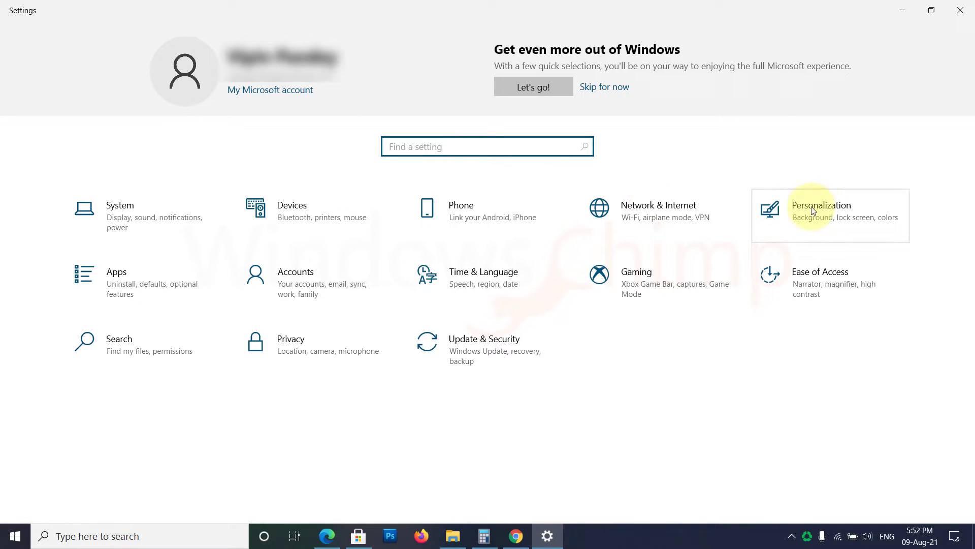
{"action": "left_click", "coordinate": [824, 219]}
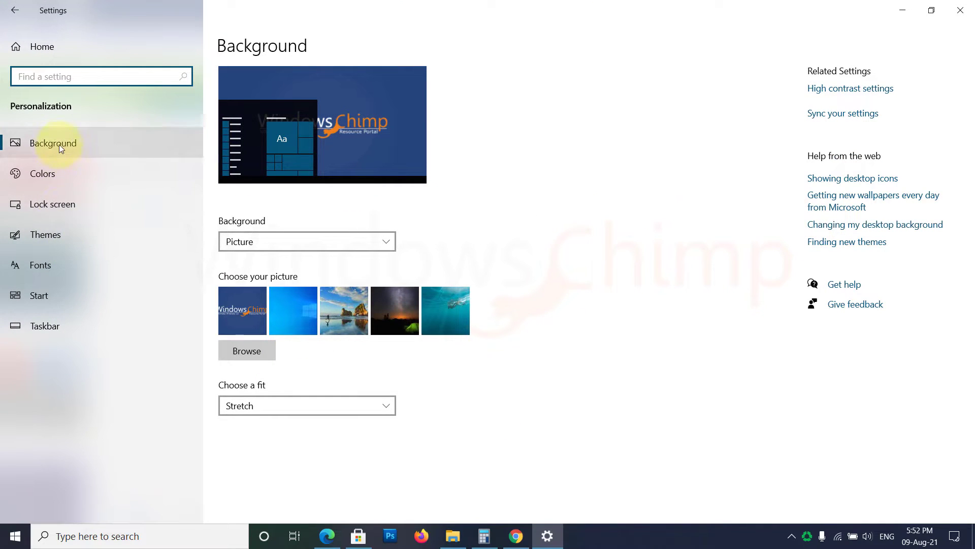
{"action": "left_click", "coordinate": [59, 323]}
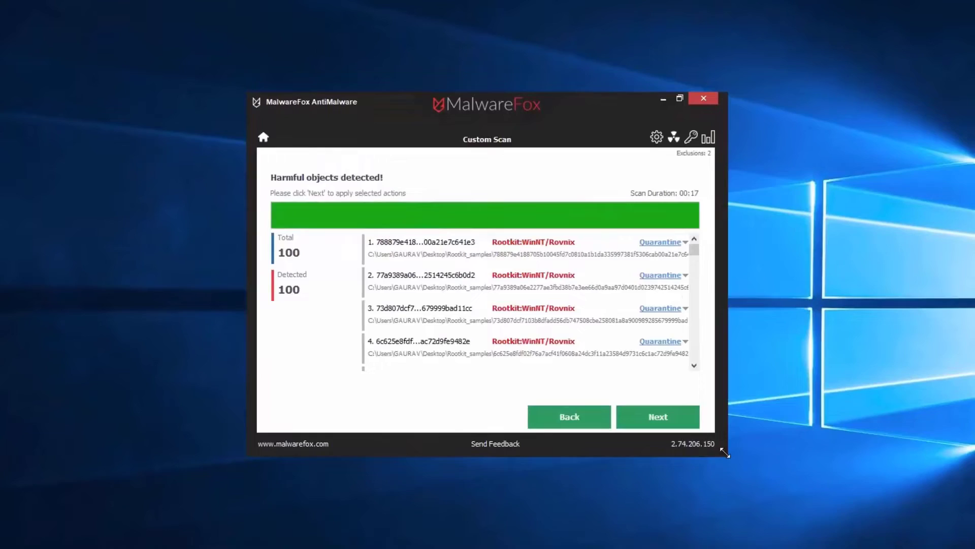
{"action": "scroll", "coordinate": [747, 364], "scroll_direction": "down", "scroll_amount": 5}
Step: Apply the Quarantine action to the 100 detected rootkit files
{"action": "key", "text": "Return"}
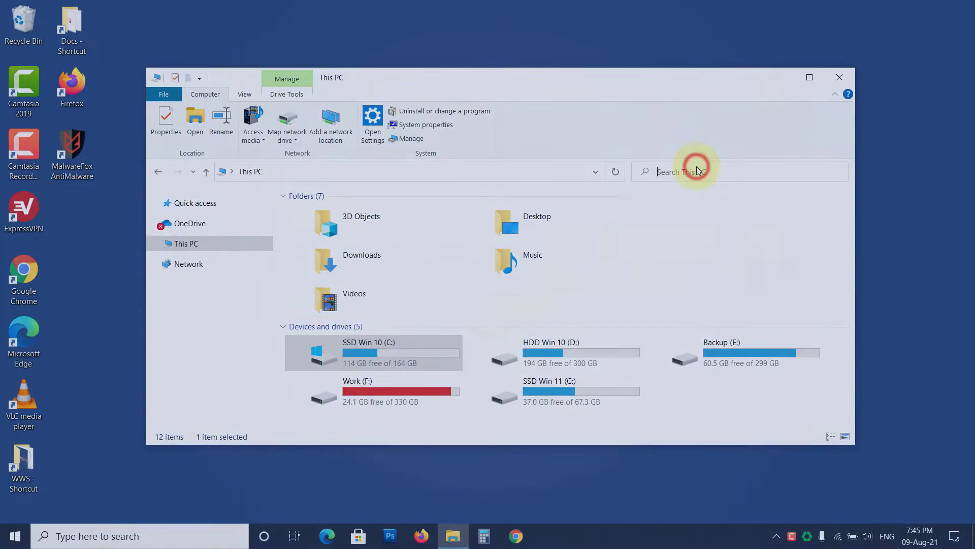
{"action": "type", "text": "install"}
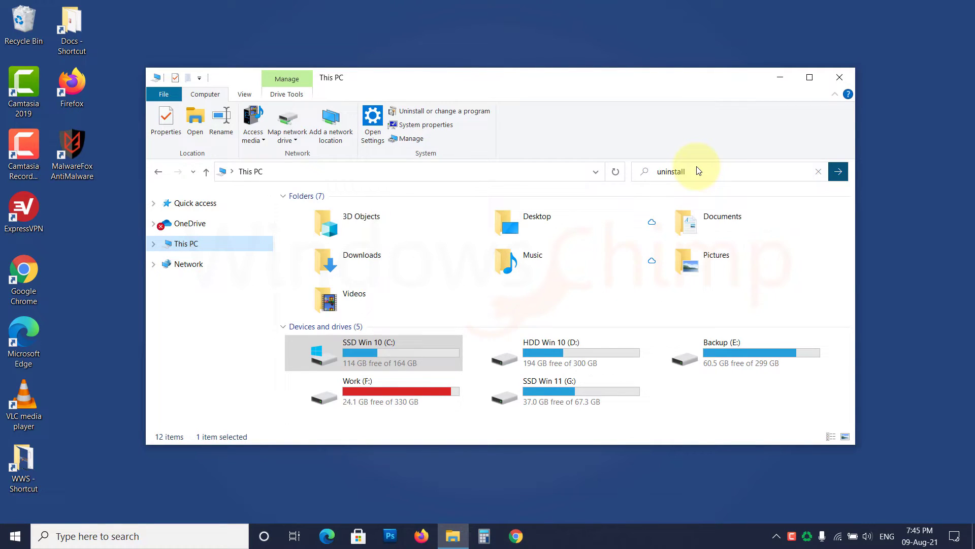
Step: Run the This PC search for 'uninstall'
{"action": "key", "text": "Return"}
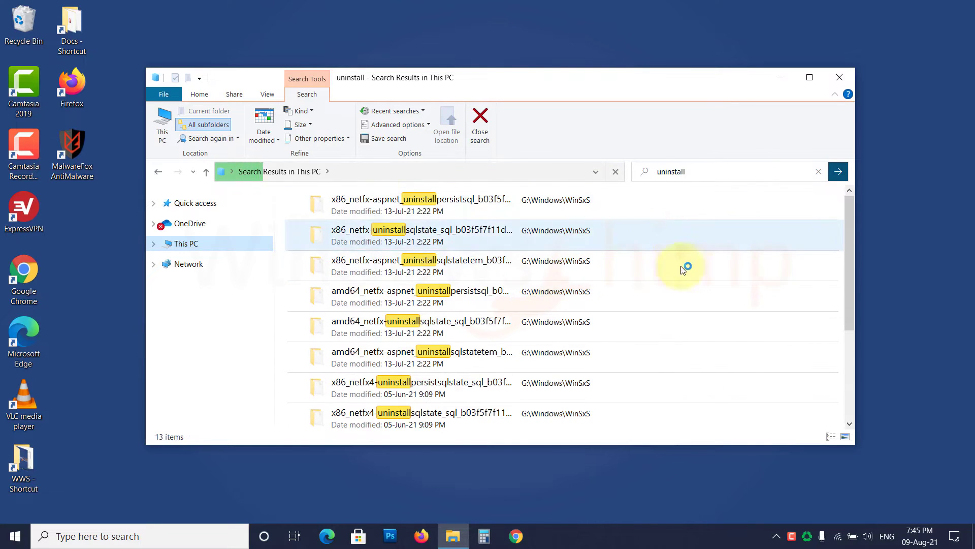
Step: Open the Searching Windows indexing page under Settings > Search
{"action": "left_click", "coordinate": [16, 536]}
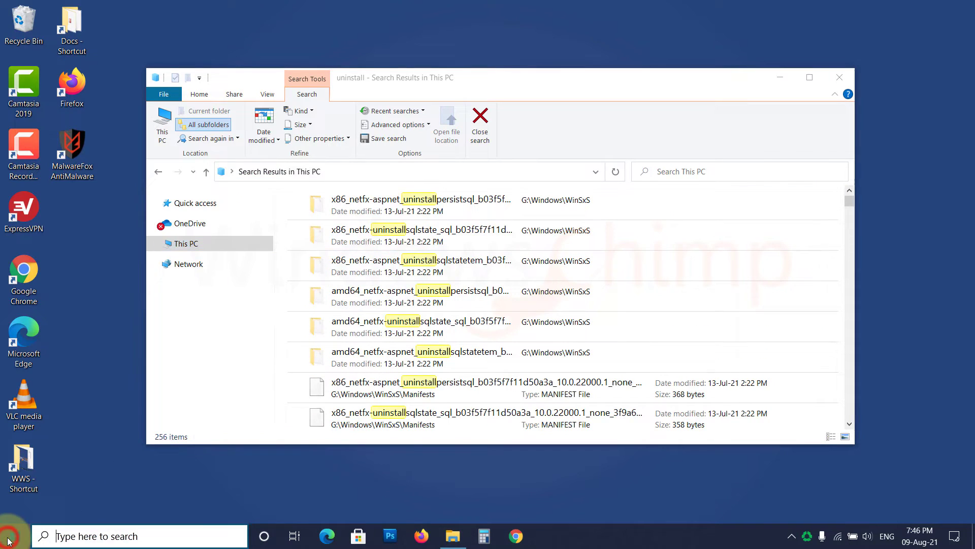
{"action": "left_click", "coordinate": [16, 477]}
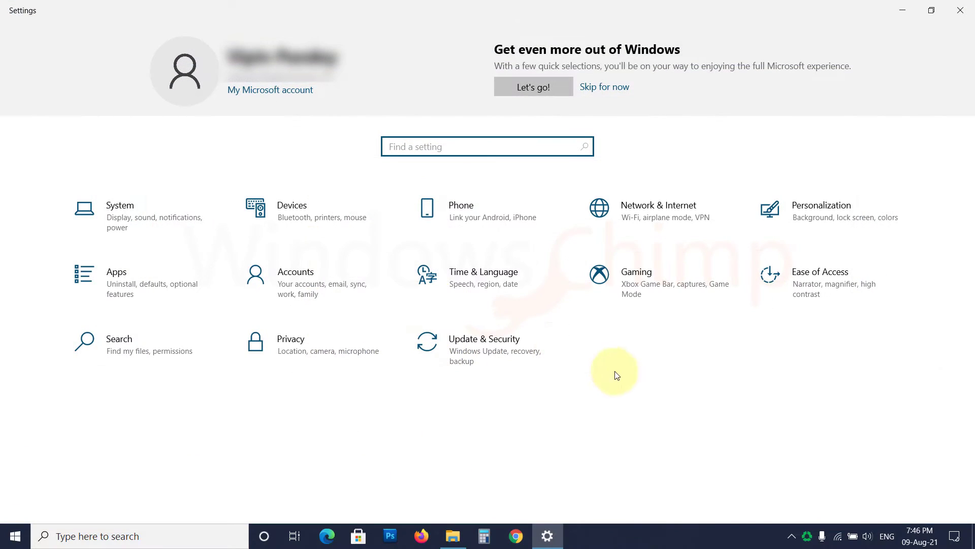
{"action": "left_click", "coordinate": [134, 333]}
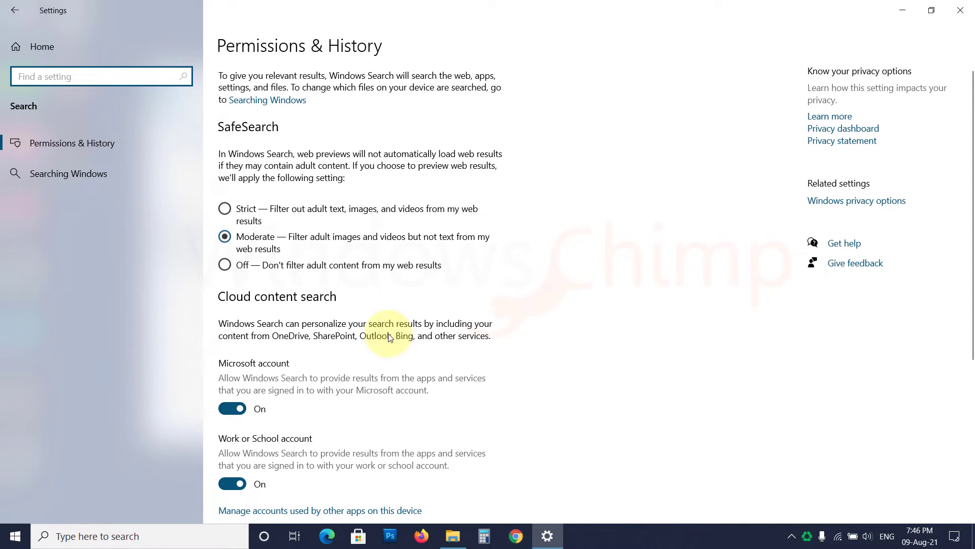
{"action": "left_click", "coordinate": [81, 172]}
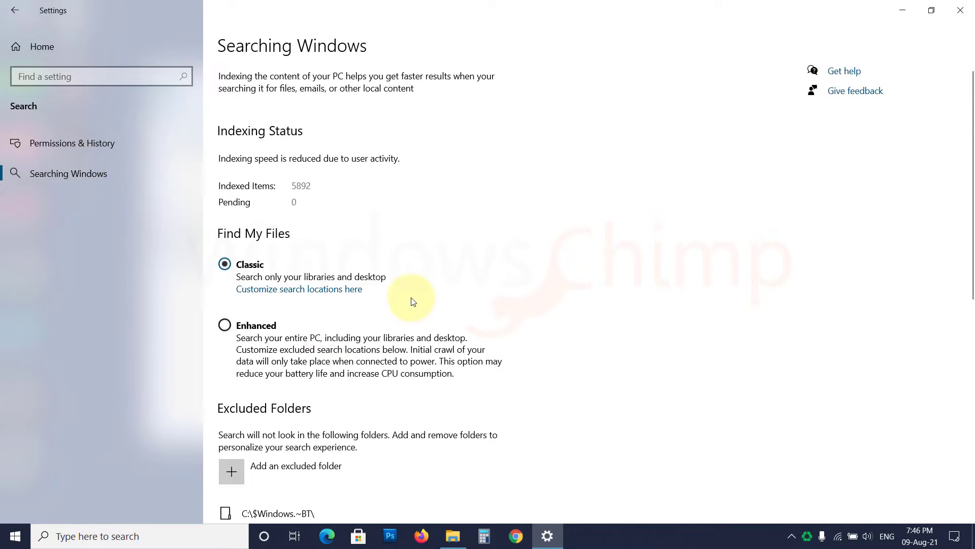
{"action": "scroll", "coordinate": [397, 303], "scroll_direction": "down", "scroll_amount": 2}
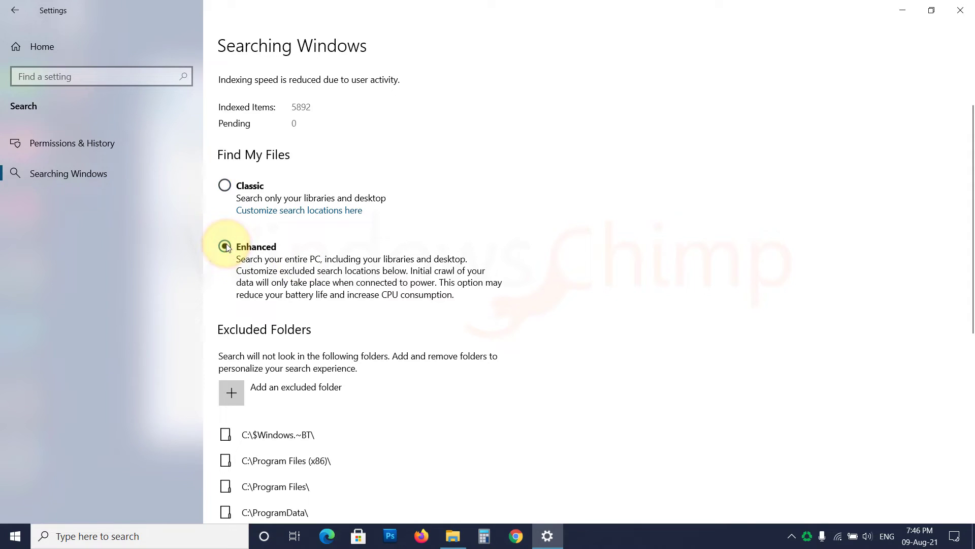
{"action": "scroll", "coordinate": [416, 290], "scroll_direction": "down", "scroll_amount": 2}
{"action": "scroll", "coordinate": [418, 290], "scroll_direction": "down", "scroll_amount": 4}
{"action": "scroll", "coordinate": [418, 290], "scroll_direction": "up", "scroll_amount": 5}
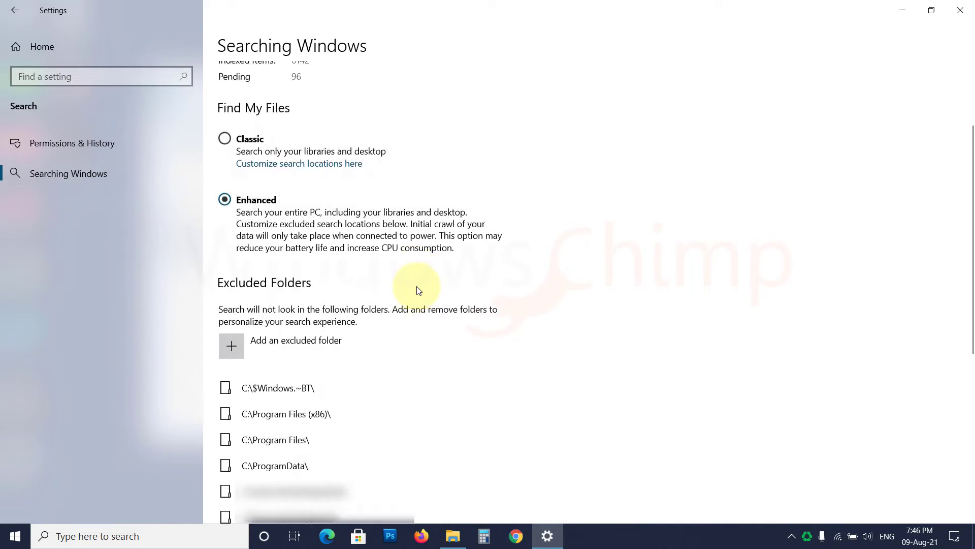
{"action": "scroll", "coordinate": [417, 289], "scroll_direction": "up", "scroll_amount": 3}
Step: Open and close Task Manager, then add SSD Win 10 (C:) as an excluded folder
{"action": "right_click", "coordinate": [625, 535]}
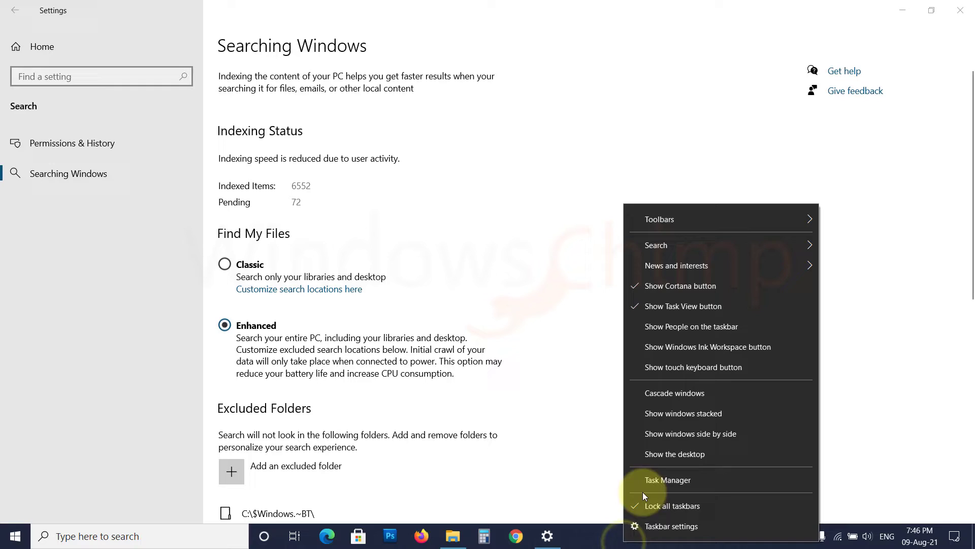
{"action": "left_click", "coordinate": [647, 486]}
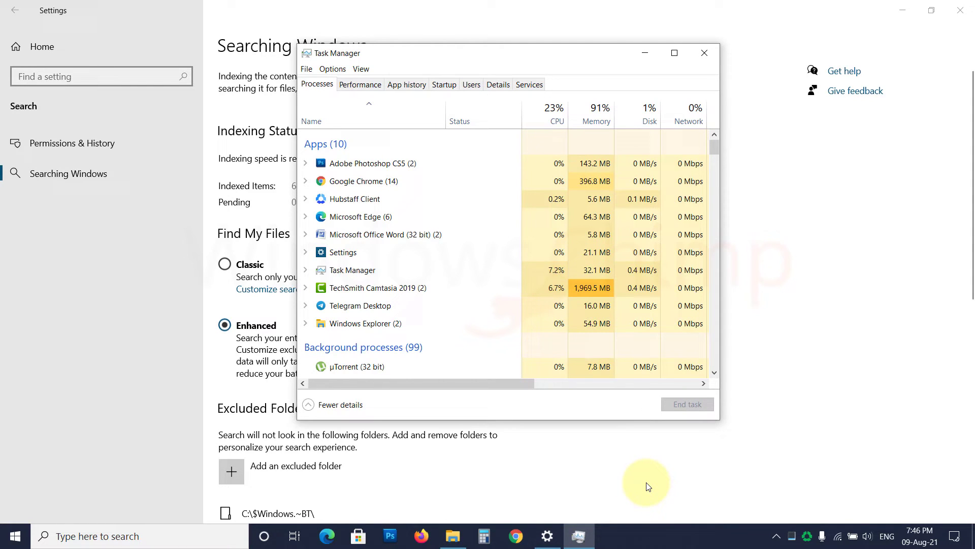
{"action": "left_click", "coordinate": [716, 57]}
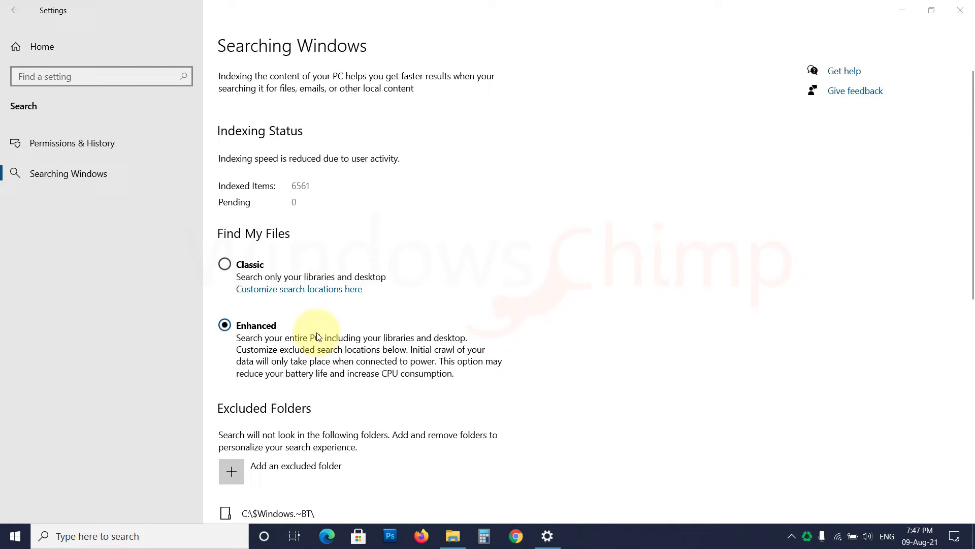
{"action": "scroll", "coordinate": [317, 336], "scroll_direction": "down", "scroll_amount": 2}
{"action": "left_click", "coordinate": [232, 314]}
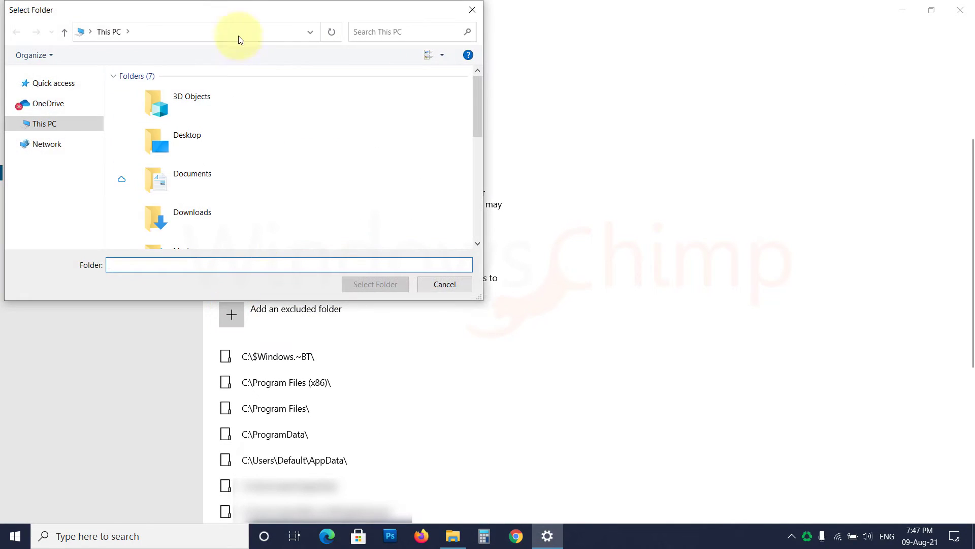
{"action": "scroll", "coordinate": [359, 232], "scroll_direction": "down", "scroll_amount": 3}
{"action": "left_click", "coordinate": [324, 180]}
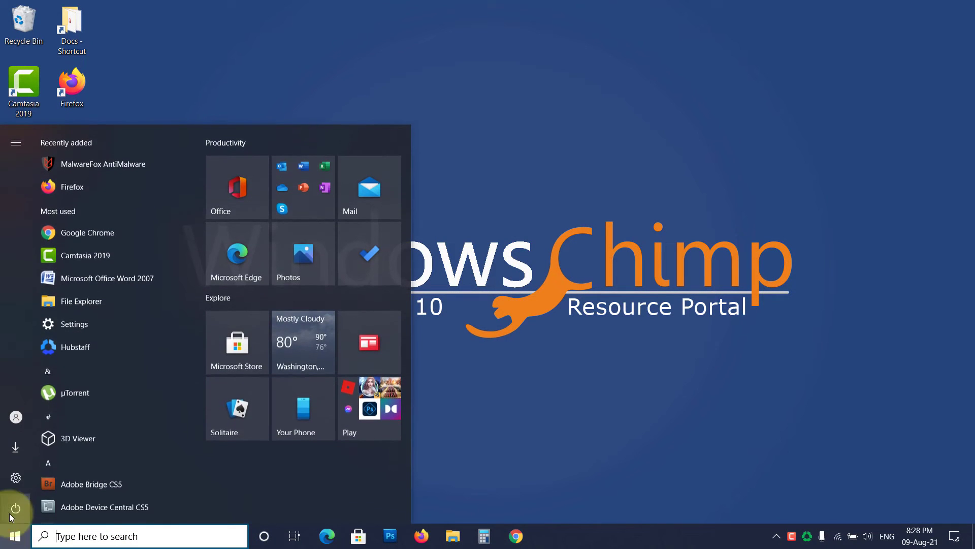
Step: Show the power options, close Start, and begin a new desktop shortcut
{"action": "left_click", "coordinate": [16, 508]}
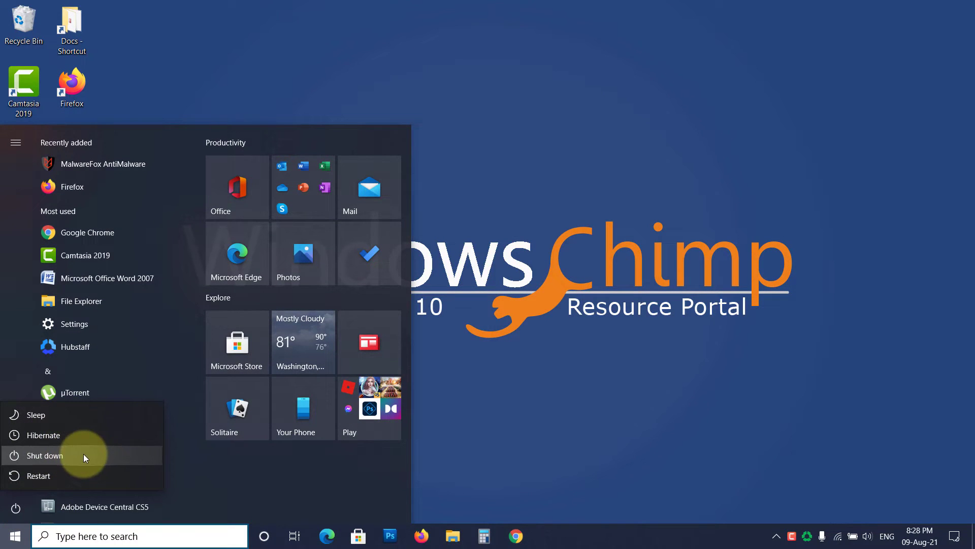
{"action": "left_click", "coordinate": [547, 320]}
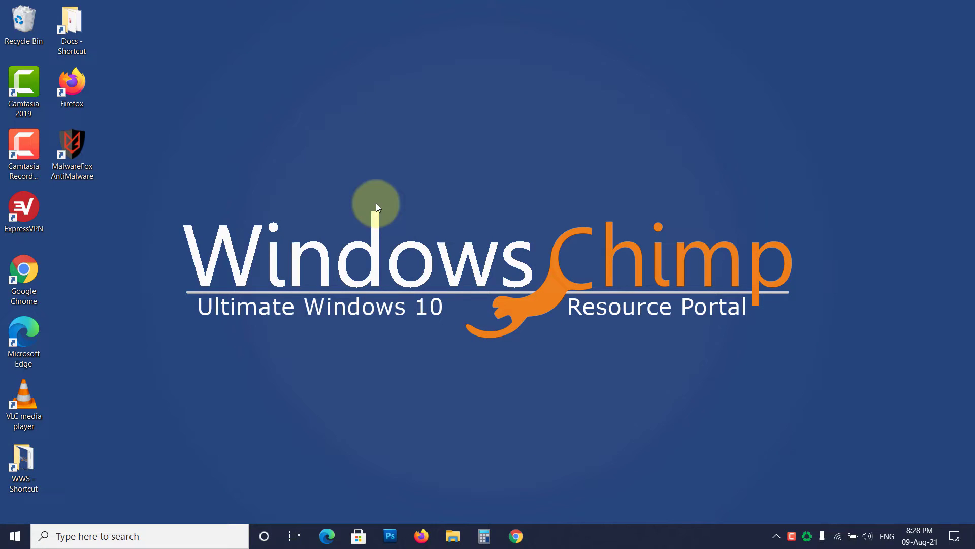
{"action": "right_click", "coordinate": [224, 114]}
{"action": "mouse_move", "coordinate": [301, 250]}
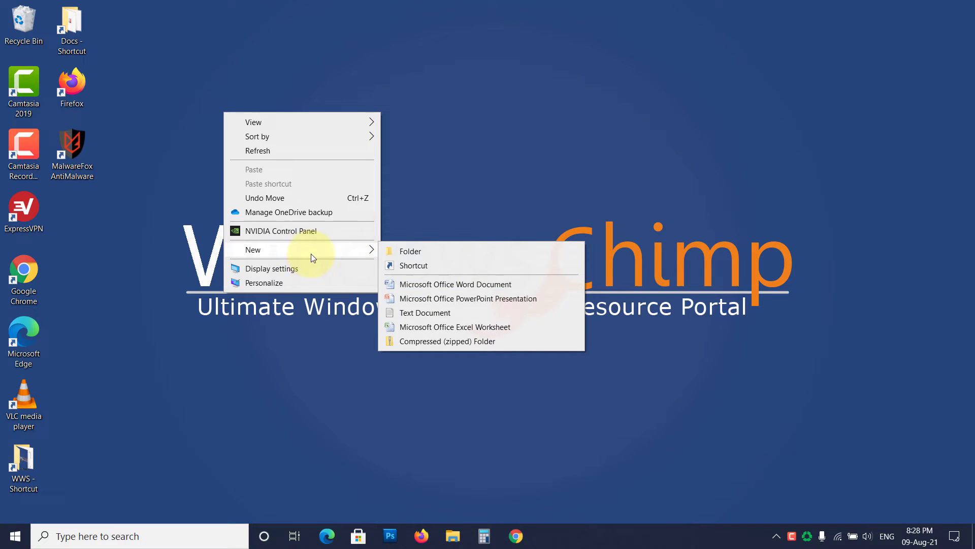
{"action": "left_click", "coordinate": [419, 266]}
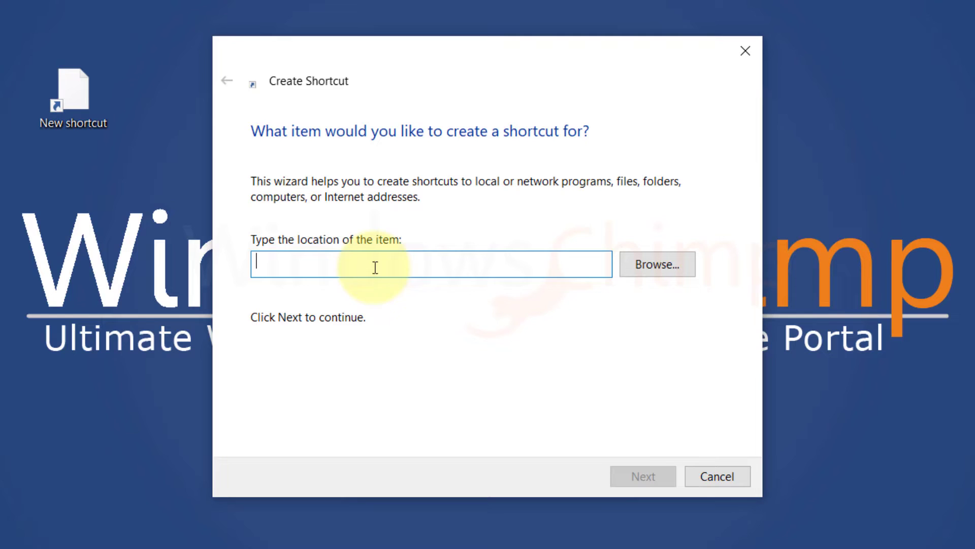
{"action": "type", "text": "%windir%\\System32\\SlideToShutDown.exe"}
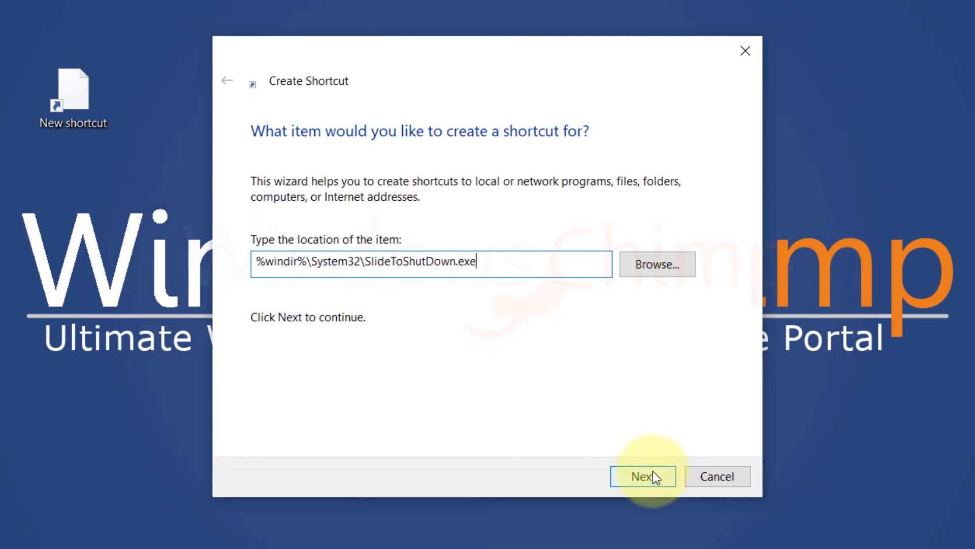
Step: Finish the shortcut as 'Slide Shutdown', then launch it and dismiss the slide-to-shut-down screen
{"action": "left_click", "coordinate": [644, 476]}
{"action": "type", "text": "Slide Shutdown"}
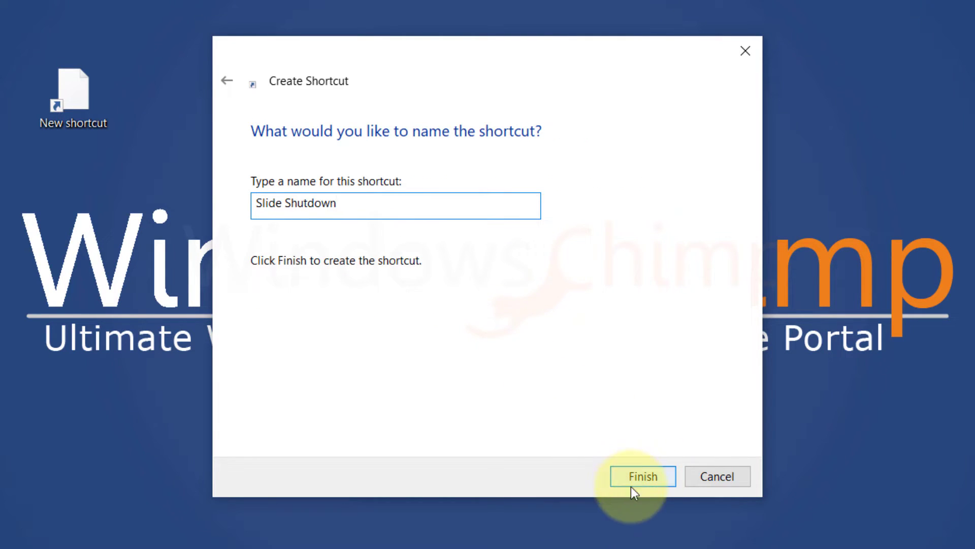
{"action": "left_click", "coordinate": [644, 476]}
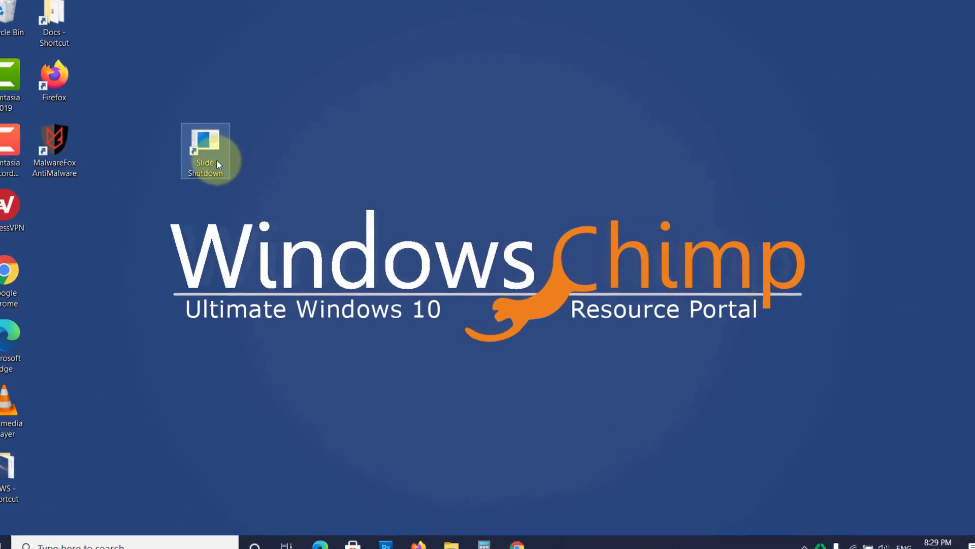
{"action": "double_click", "coordinate": [218, 159]}
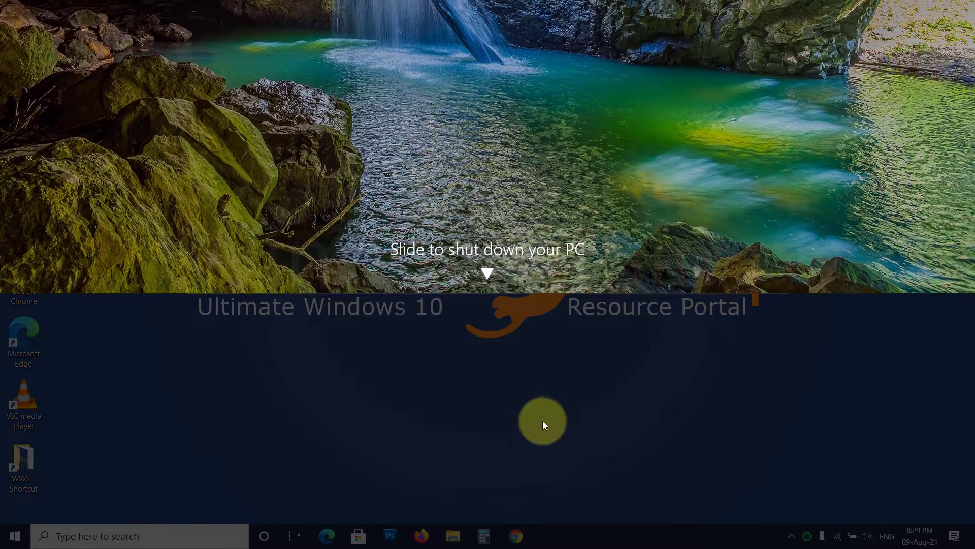
{"action": "left_click", "coordinate": [600, 412]}
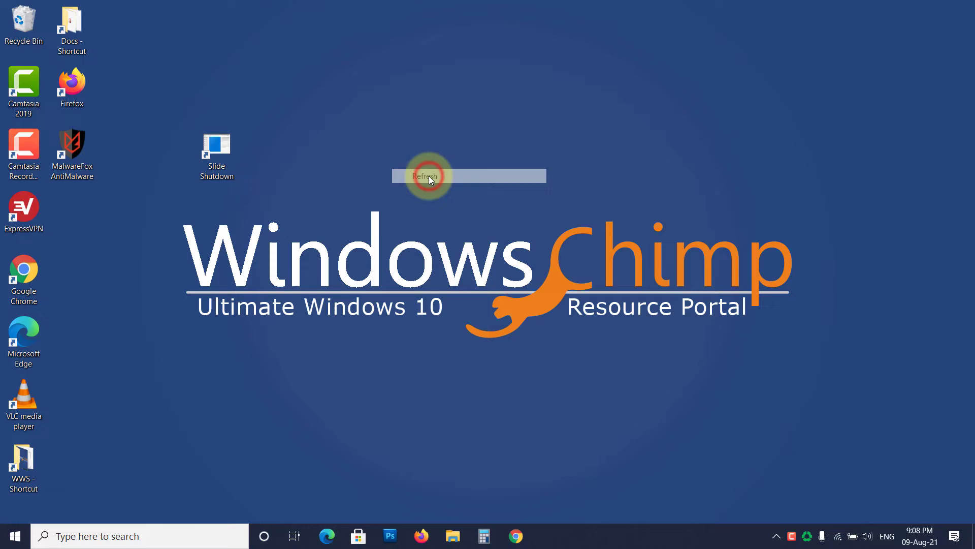
Step: Refresh the desktop twice from its context menu, then bring that menu up once more
{"action": "right_click", "coordinate": [421, 154]}
{"action": "left_click", "coordinate": [466, 196]}
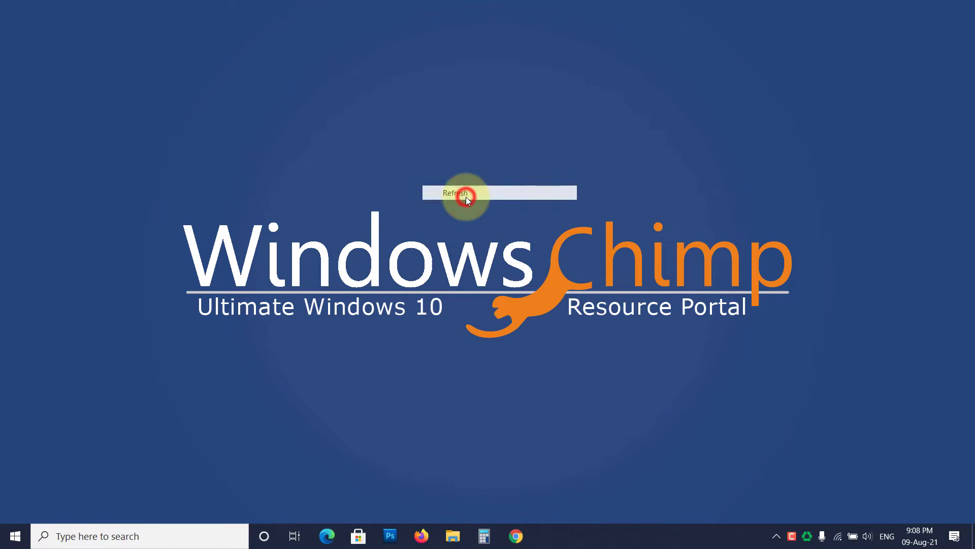
{"action": "right_click", "coordinate": [442, 174]}
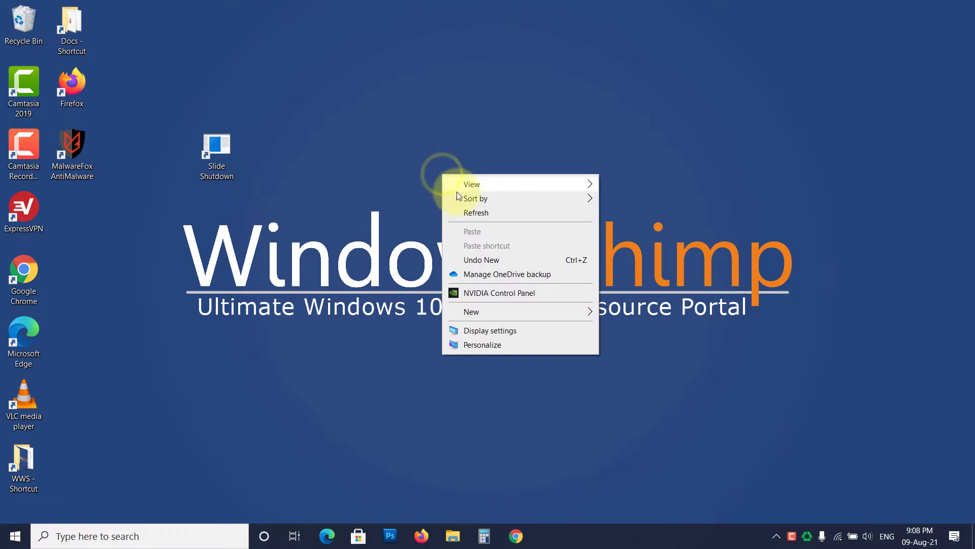
{"action": "left_click", "coordinate": [473, 213]}
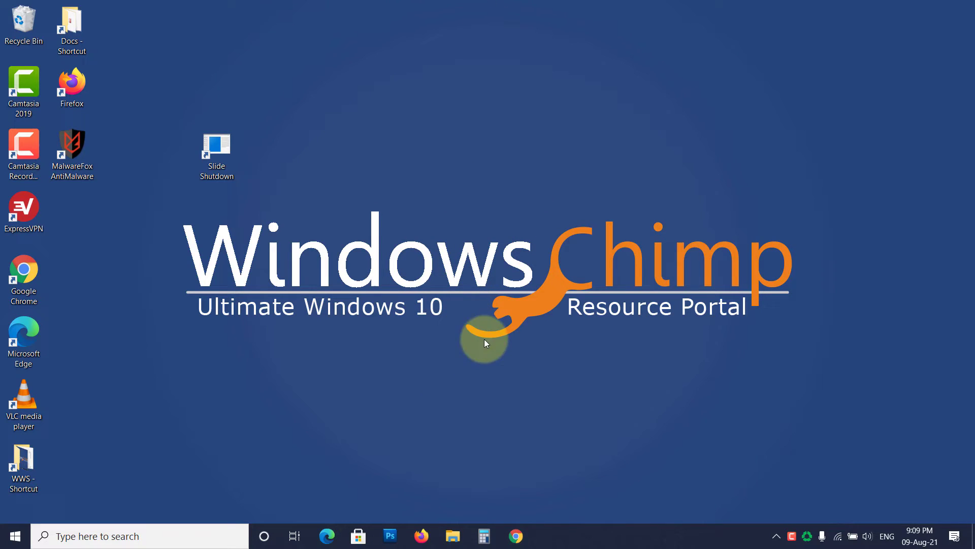
{"action": "right_click", "coordinate": [389, 105]}
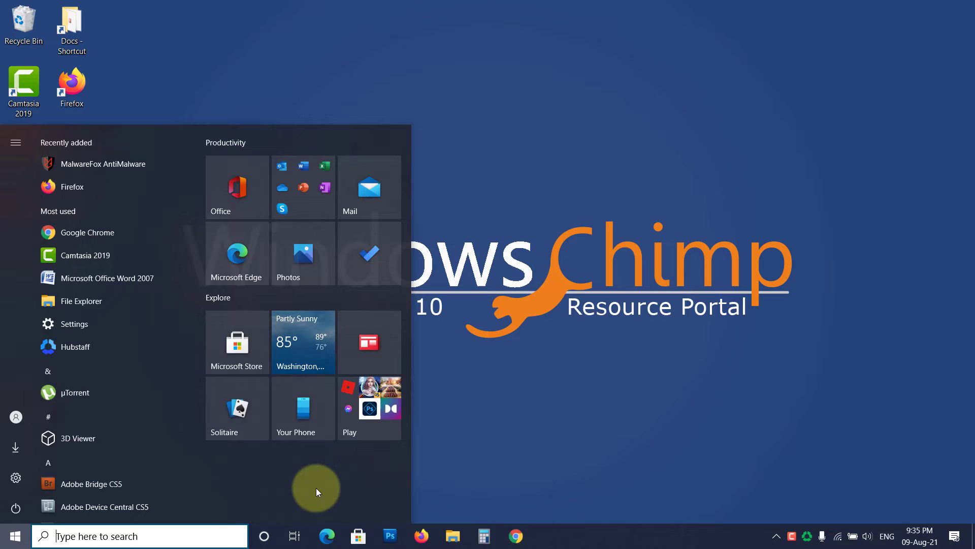
Step: Turn on Documents and Music under Personalization > Start > Choose which folders appear on Start
{"action": "left_click", "coordinate": [13, 480]}
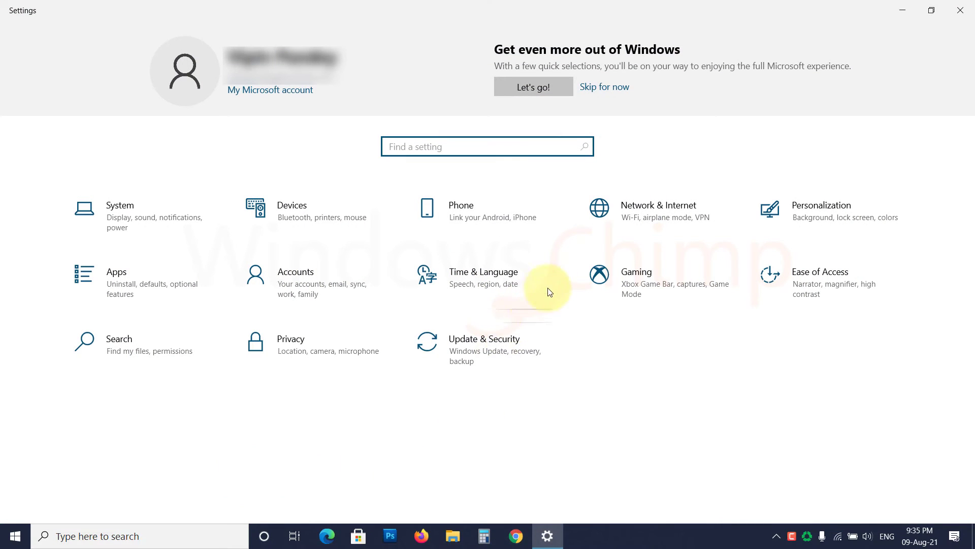
{"action": "left_click", "coordinate": [785, 217]}
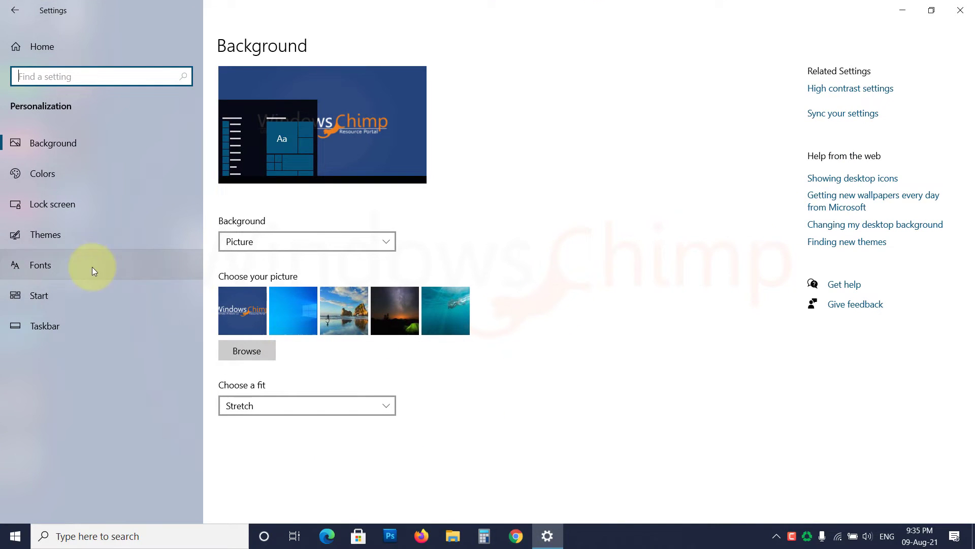
{"action": "left_click", "coordinate": [69, 291]}
{"action": "left_click", "coordinate": [267, 382]}
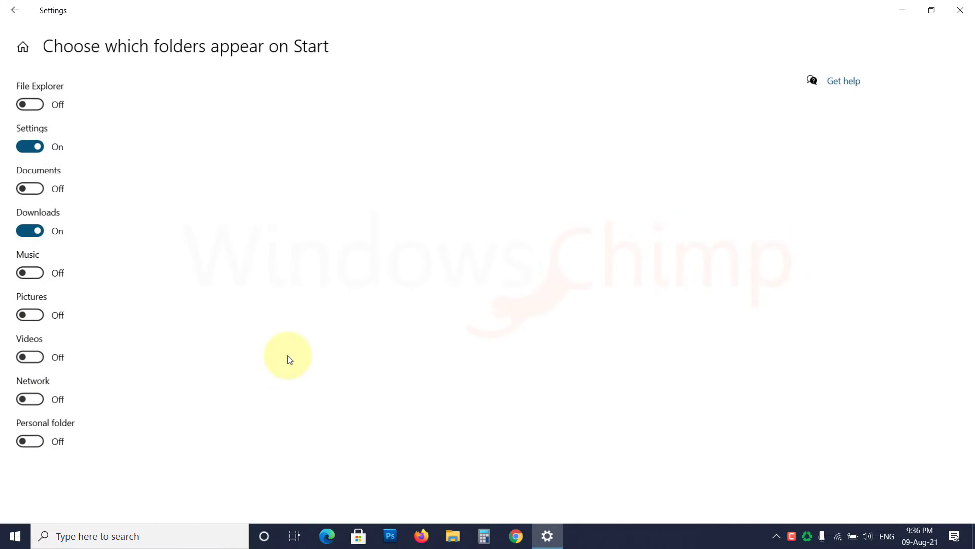
{"action": "left_click", "coordinate": [36, 189]}
{"action": "left_click", "coordinate": [36, 275]}
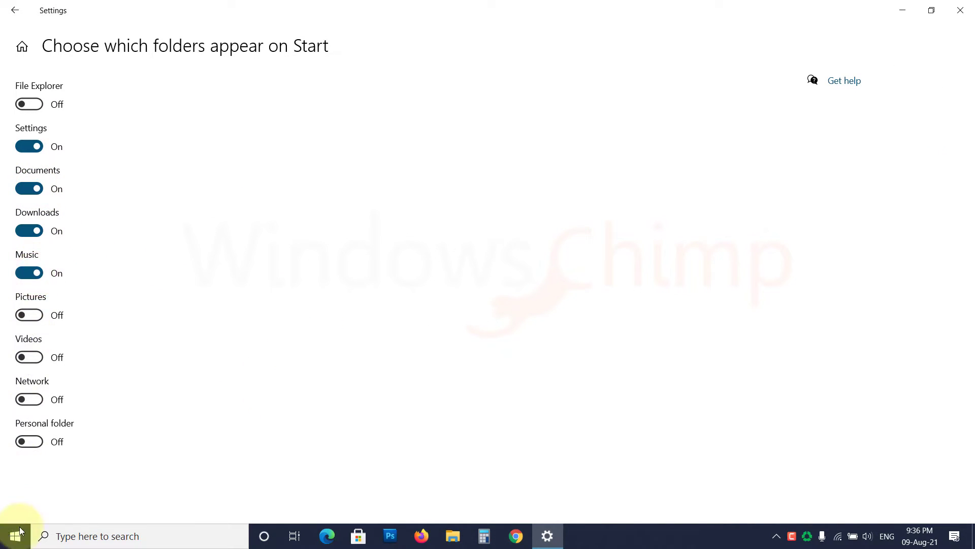
Step: Preview the Start menu with the new folders, close Settings, and reopen Start
{"action": "left_click", "coordinate": [14, 539]}
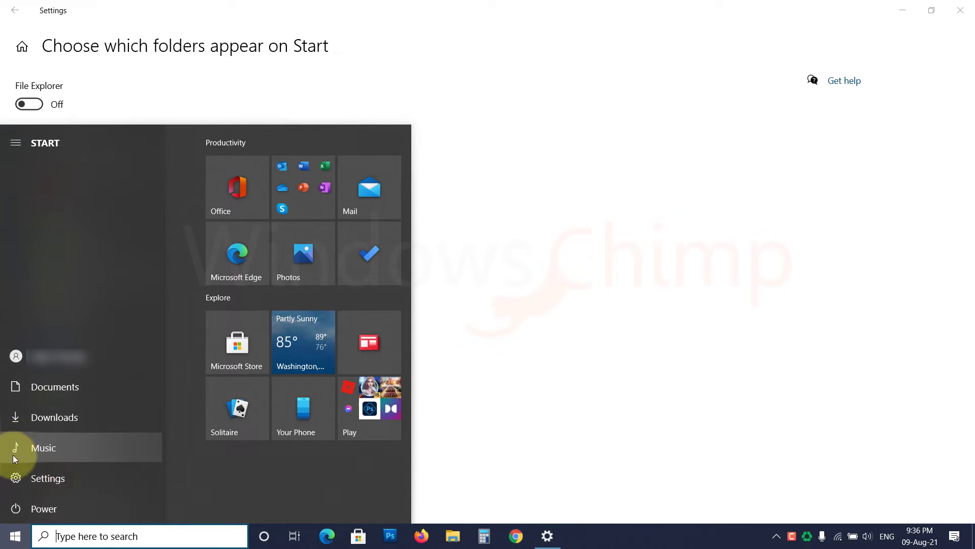
{"action": "left_click", "coordinate": [504, 410]}
{"action": "left_click", "coordinate": [16, 11]}
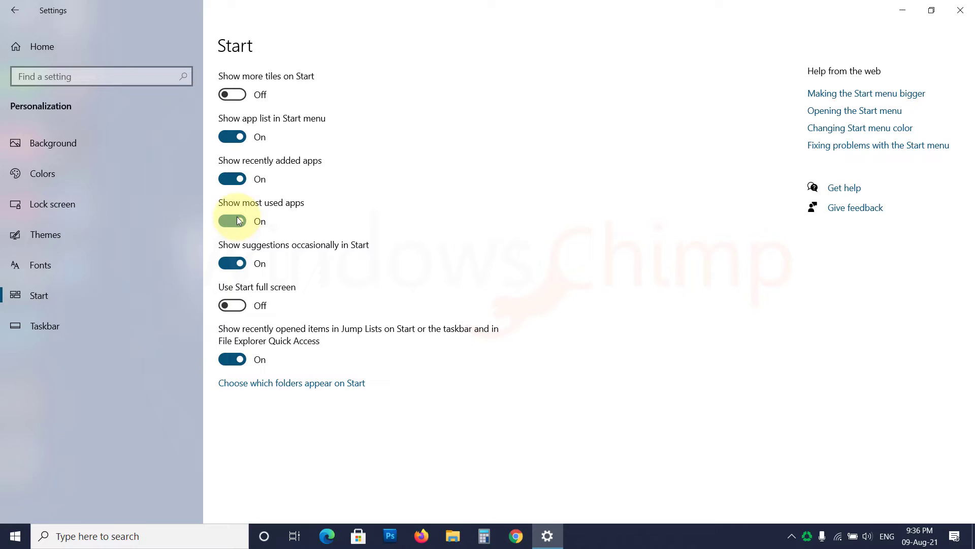
{"action": "left_click", "coordinate": [15, 538]}
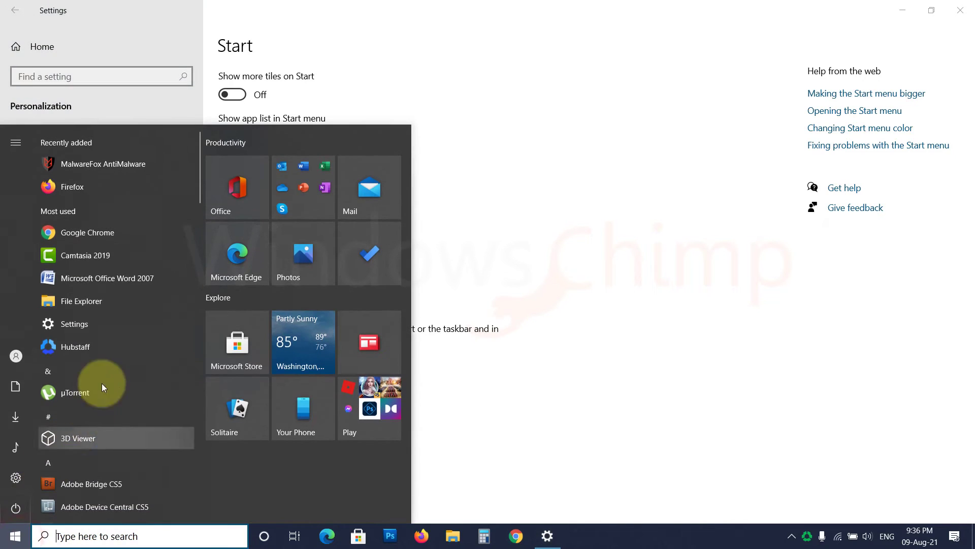
{"action": "left_click", "coordinate": [559, 369]}
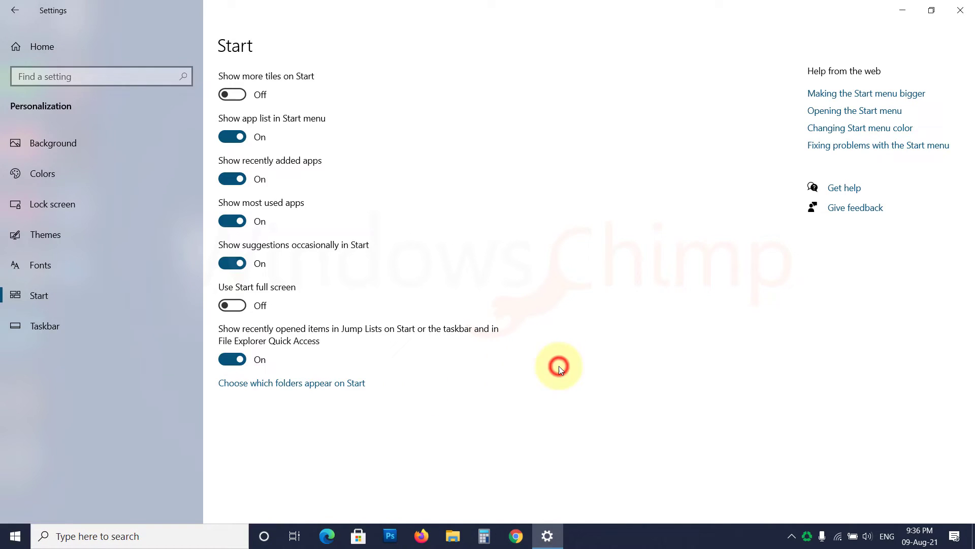
{"action": "left_click", "coordinate": [953, 12]}
{"action": "left_click", "coordinate": [15, 536]}
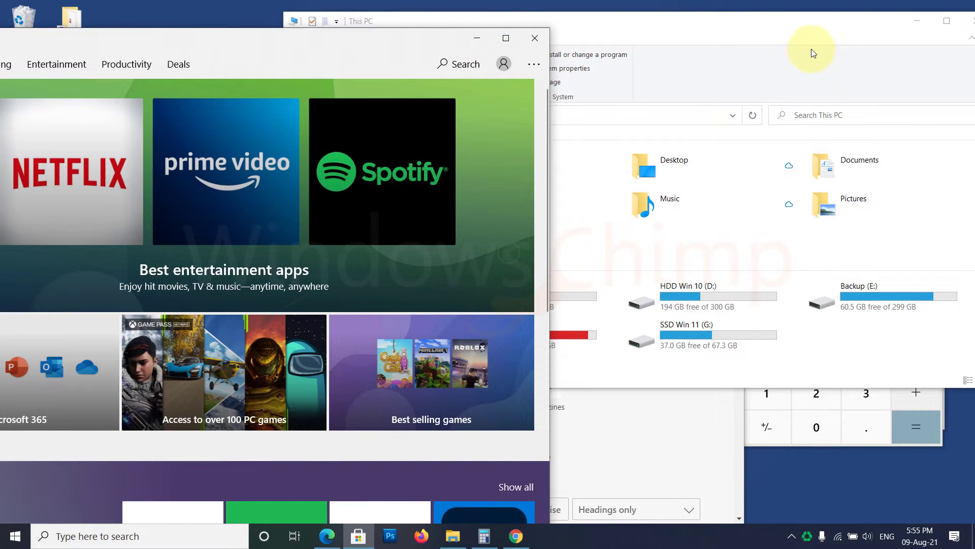
Step: Shake Edge to minimise This PC and Calculator, then clear the desktop with Win+D
{"action": "left_click", "coordinate": [871, 26]}
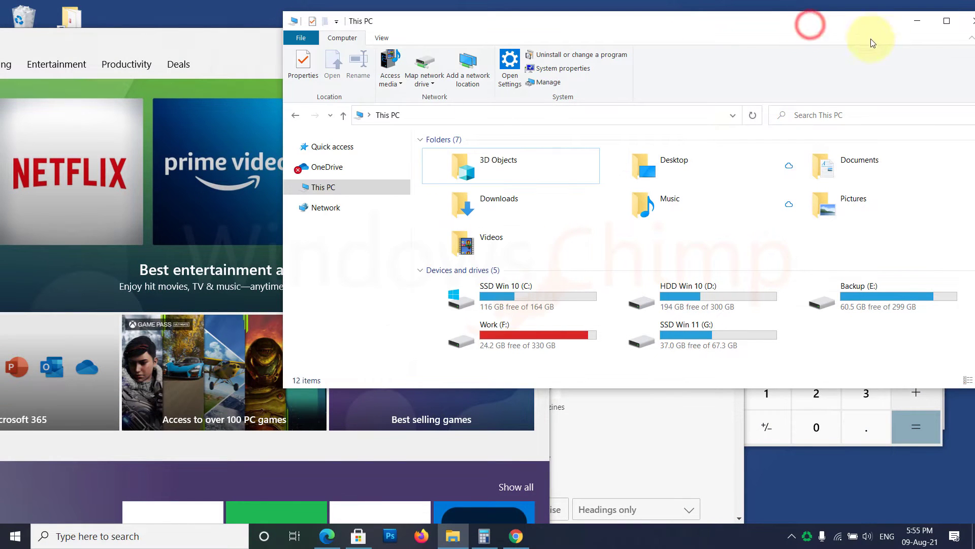
{"action": "left_click", "coordinate": [693, 428]}
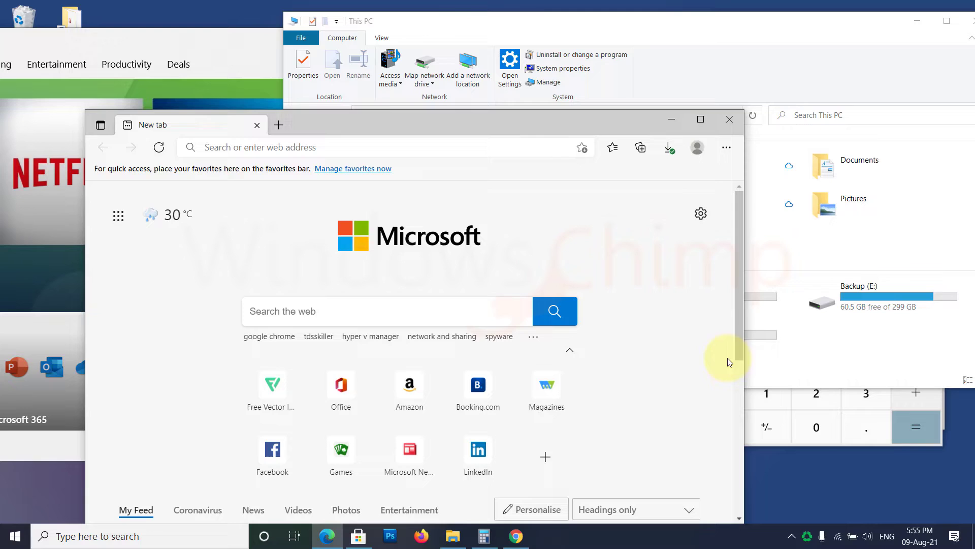
{"action": "left_click", "coordinate": [817, 434]}
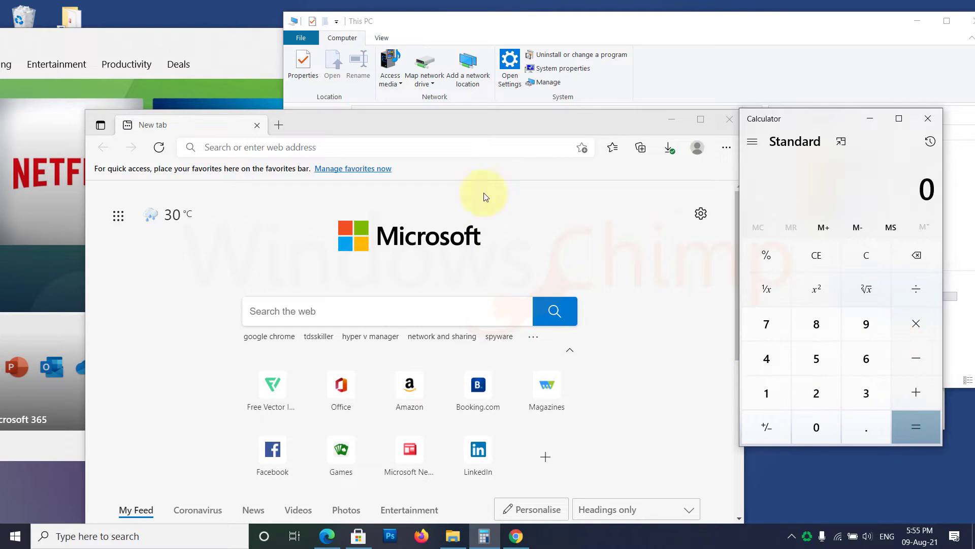
{"action": "left_click", "coordinate": [598, 226]}
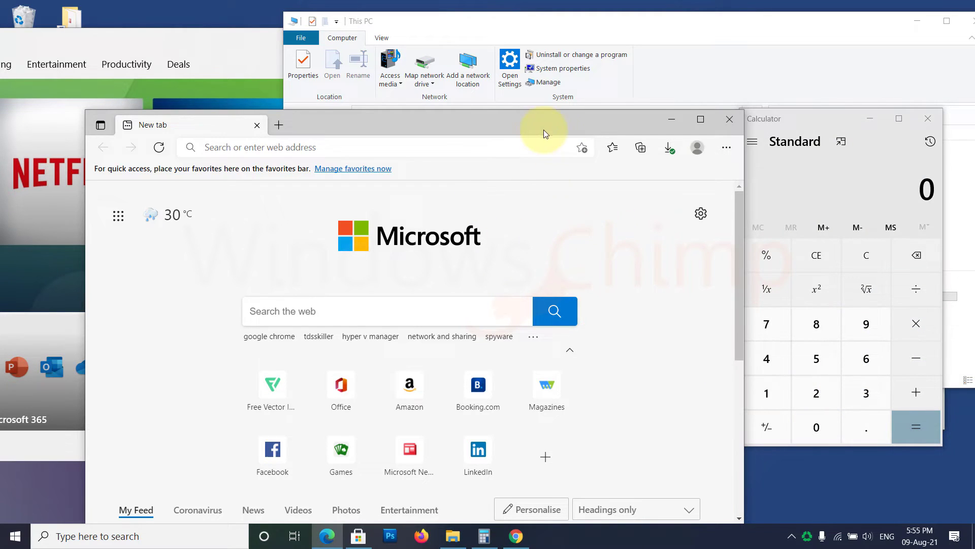
{"action": "mouse_move", "coordinate": [537, 119]}
{"action": "left_mouse_down"}
{"action": "mouse_move", "coordinate": [664, 82]}
{"action": "mouse_move", "coordinate": [605, 69]}
{"action": "mouse_move", "coordinate": [632, 75]}
{"action": "mouse_move", "coordinate": [452, 65]}
{"action": "mouse_move", "coordinate": [539, 75]}
{"action": "mouse_move", "coordinate": [472, 91]}
{"action": "left_mouse_up"}
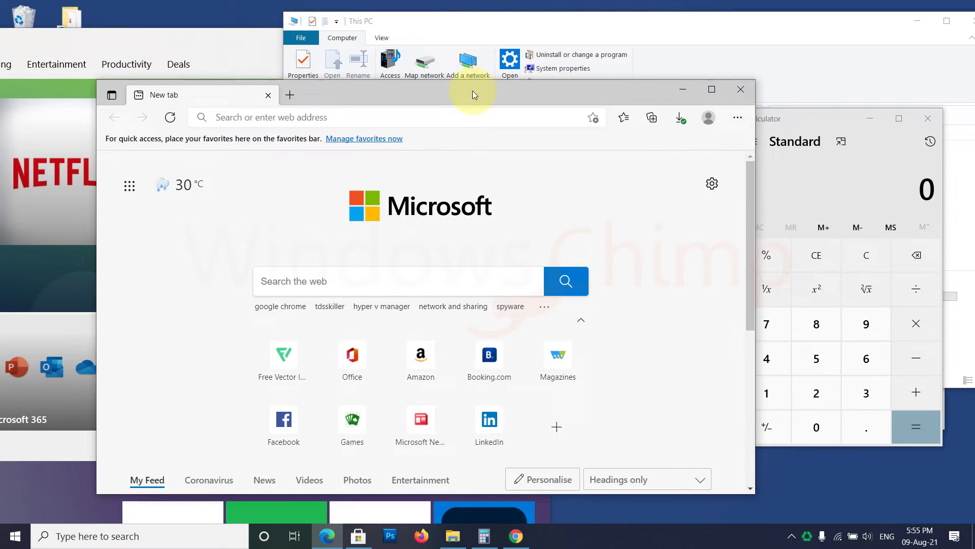
{"action": "key", "text": "super+d"}
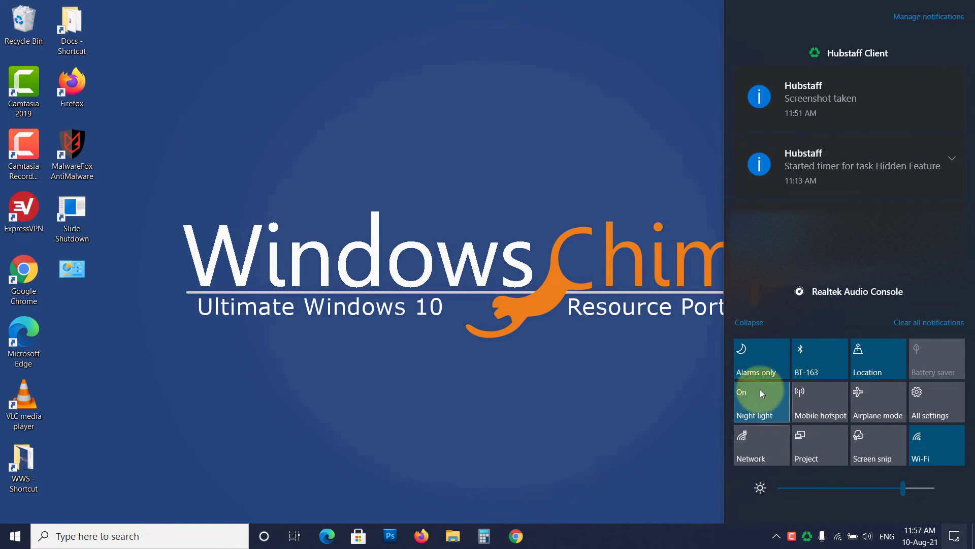
Step: Turn Night light off and open its settings under System > Display
{"action": "left_click", "coordinate": [763, 411]}
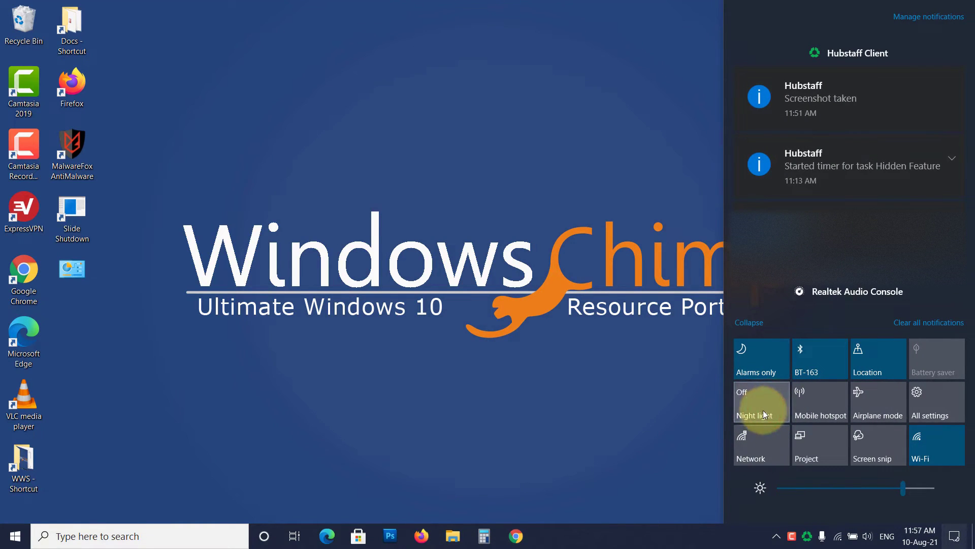
{"action": "left_click", "coordinate": [454, 328]}
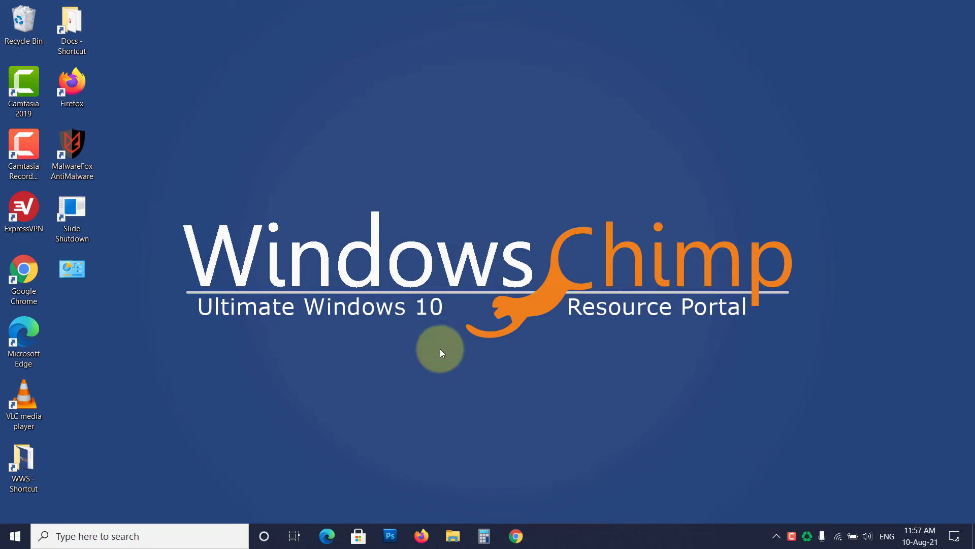
{"action": "left_click", "coordinate": [24, 533]}
{"action": "left_click", "coordinate": [25, 474]}
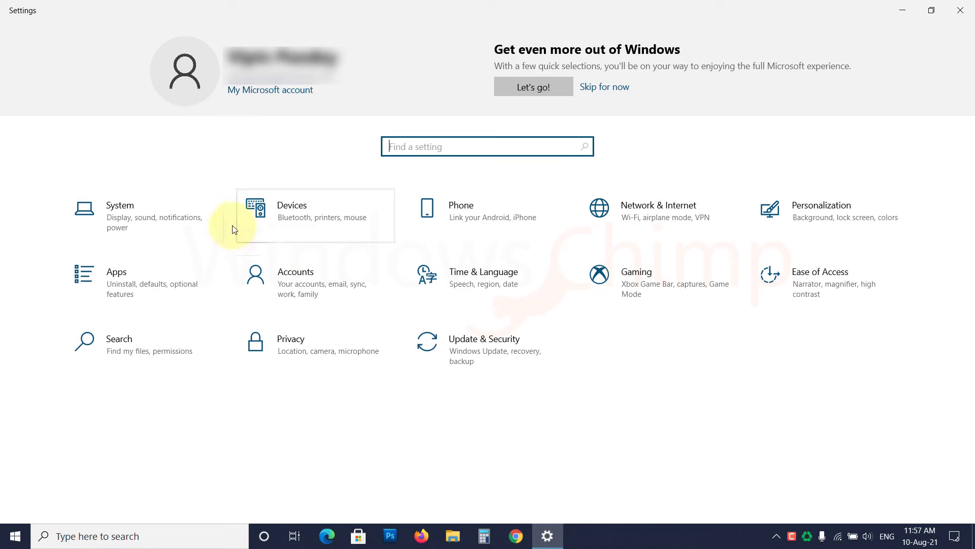
{"action": "left_click", "coordinate": [178, 207]}
{"action": "left_click", "coordinate": [35, 147]}
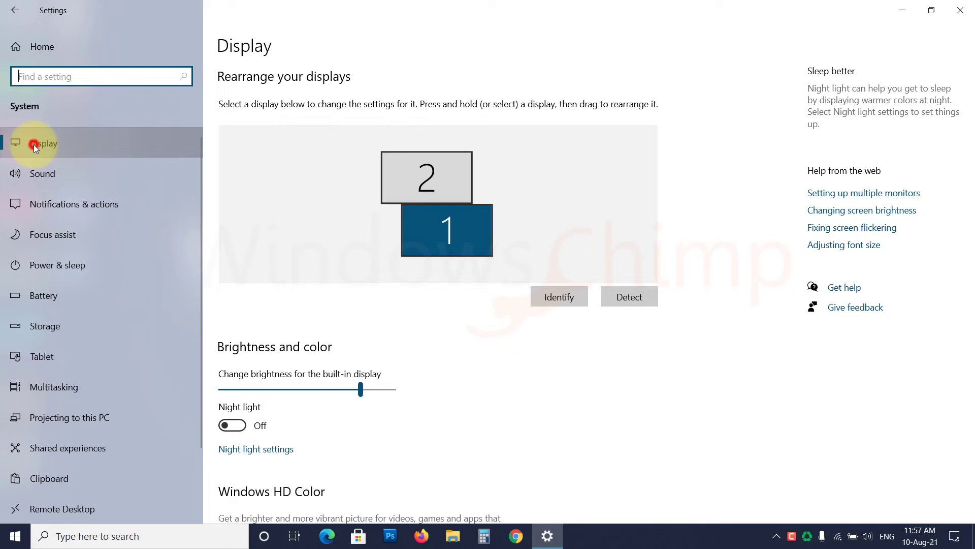
{"action": "scroll", "coordinate": [403, 327], "scroll_direction": "down", "scroll_amount": 4}
{"action": "left_click", "coordinate": [280, 138]}
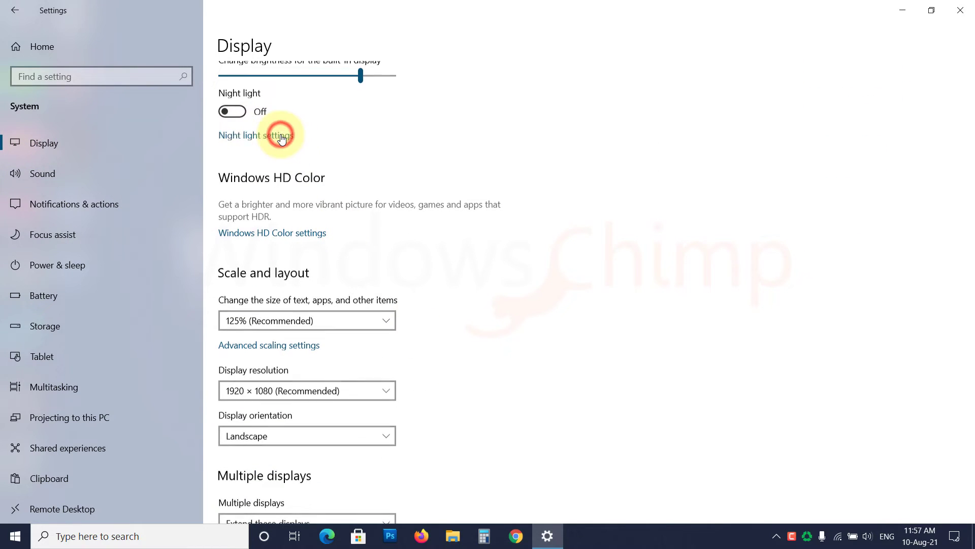
Step: Raise Night light strength, switch it on, and schedule it for set hours starting 9:00 PM
{"action": "mouse_move", "coordinate": [142, 178]}
{"action": "left_mouse_down"}
{"action": "mouse_move", "coordinate": [175, 189]}
{"action": "mouse_move", "coordinate": [155, 187]}
{"action": "left_mouse_up"}
{"action": "left_click", "coordinate": [51, 128]}
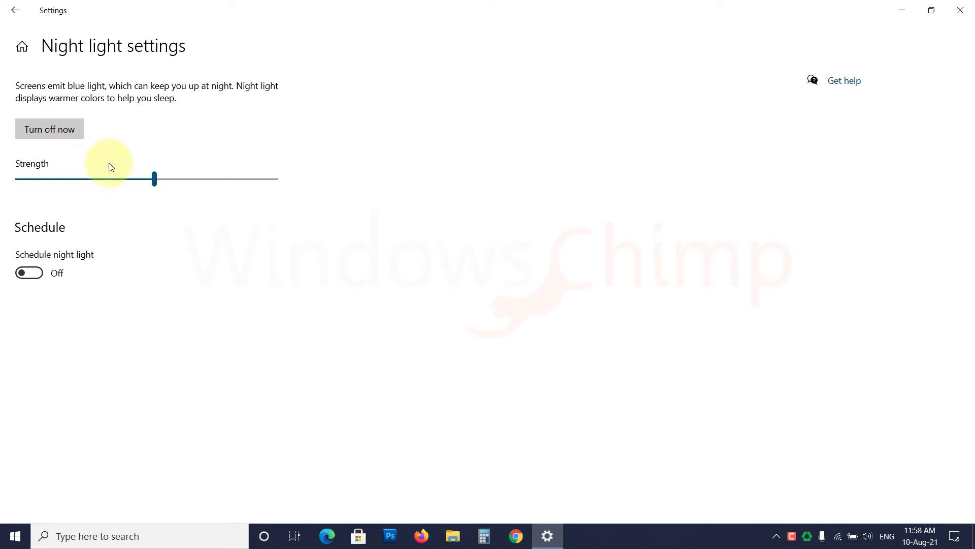
{"action": "left_click", "coordinate": [29, 273]}
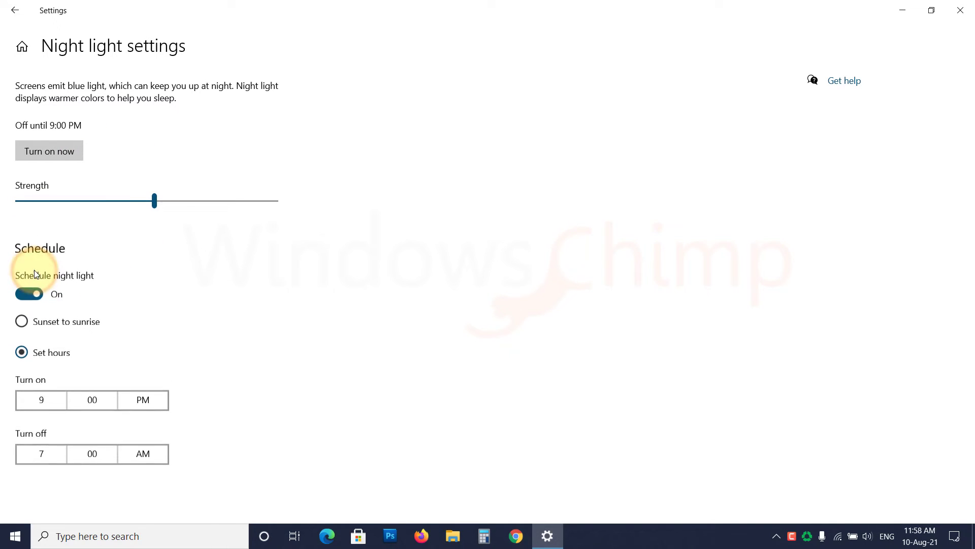
{"action": "left_click", "coordinate": [22, 323]}
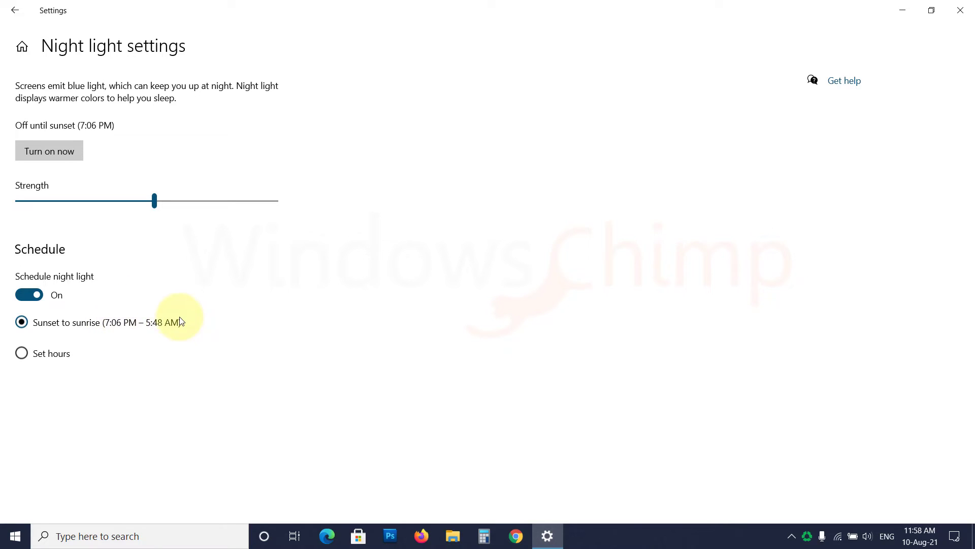
{"action": "left_click", "coordinate": [22, 354]}
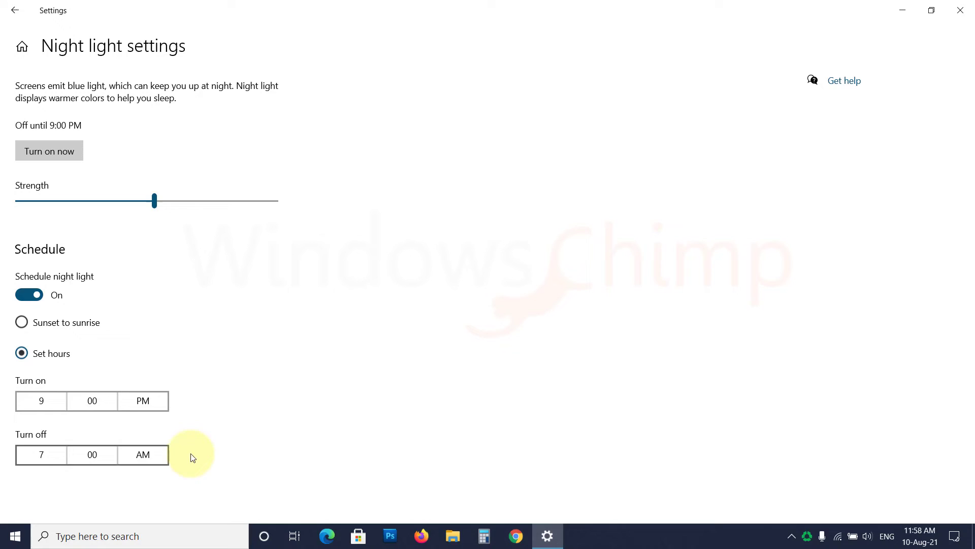
{"action": "left_click", "coordinate": [59, 408]}
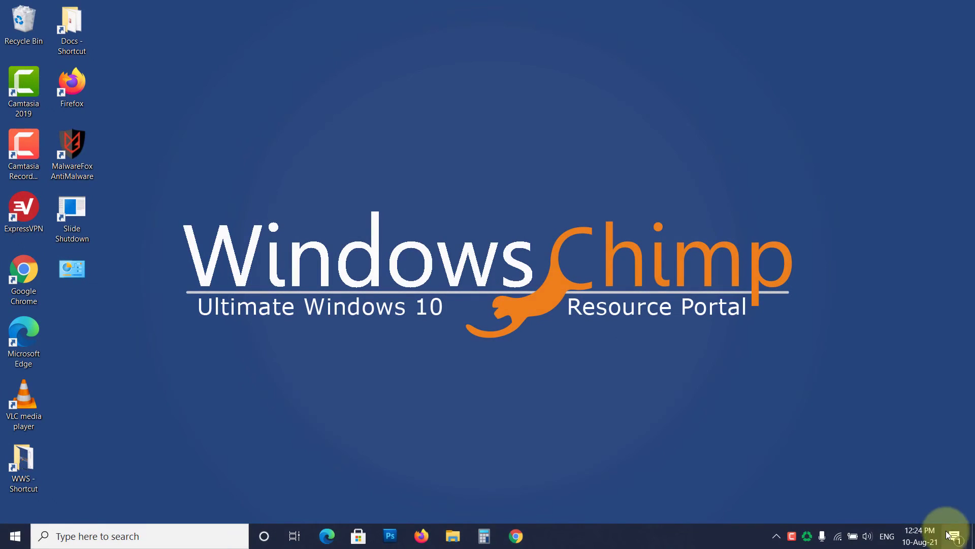
Step: Switch on the Focus assist 'During these times' rule for 11:00 PM to 7:00 AM
{"action": "left_click", "coordinate": [953, 535]}
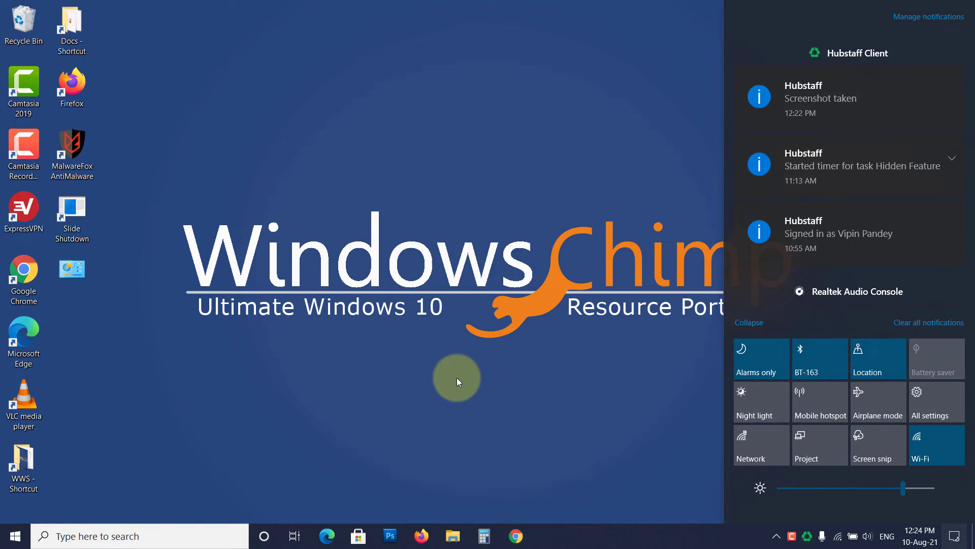
{"action": "left_click", "coordinate": [462, 376]}
{"action": "left_click", "coordinate": [6, 537]}
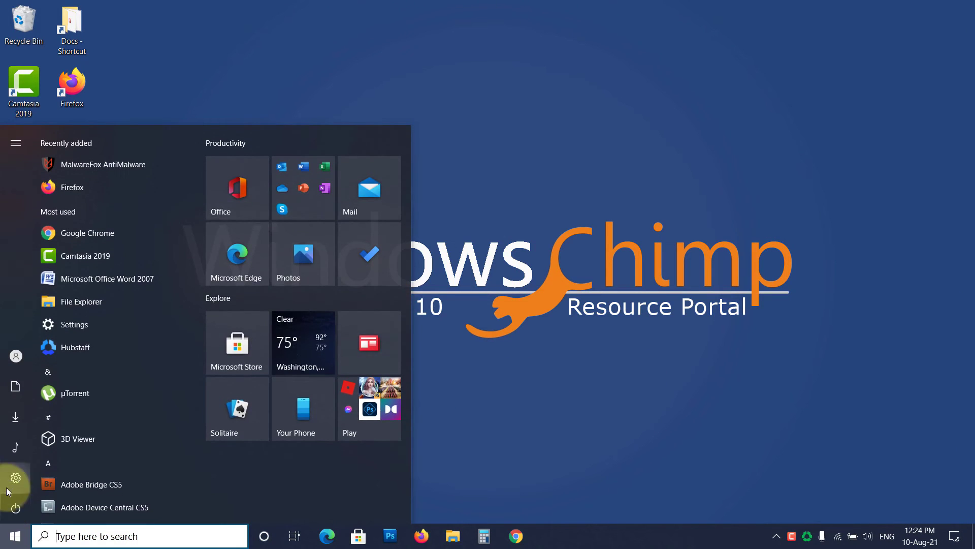
{"action": "left_click", "coordinate": [15, 476]}
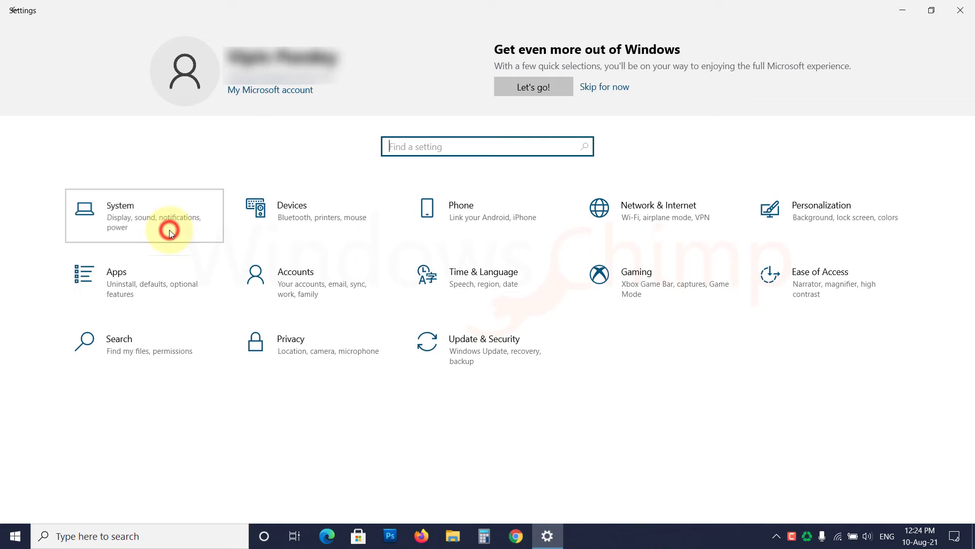
{"action": "left_click", "coordinate": [169, 229]}
{"action": "left_click", "coordinate": [60, 234]}
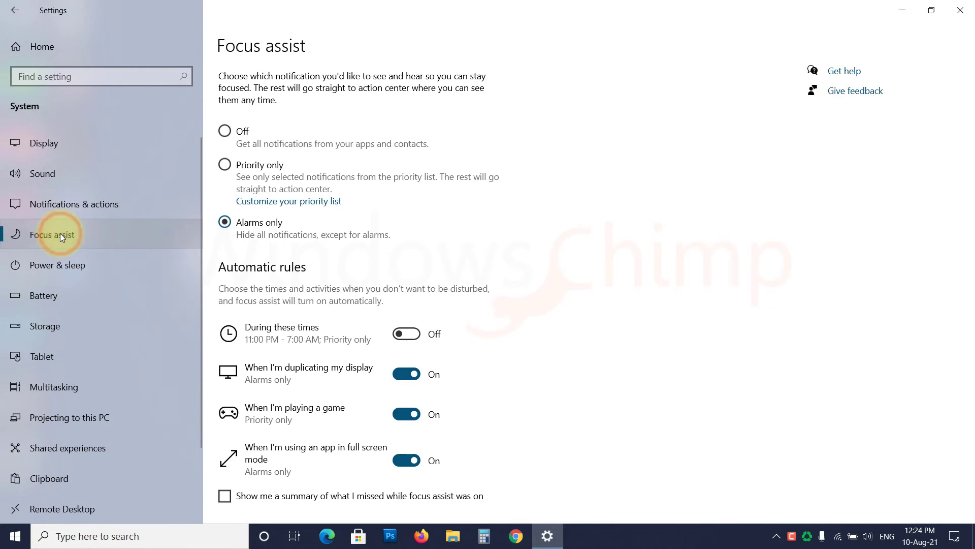
{"action": "scroll", "coordinate": [257, 192], "scroll_direction": "down", "scroll_amount": 1}
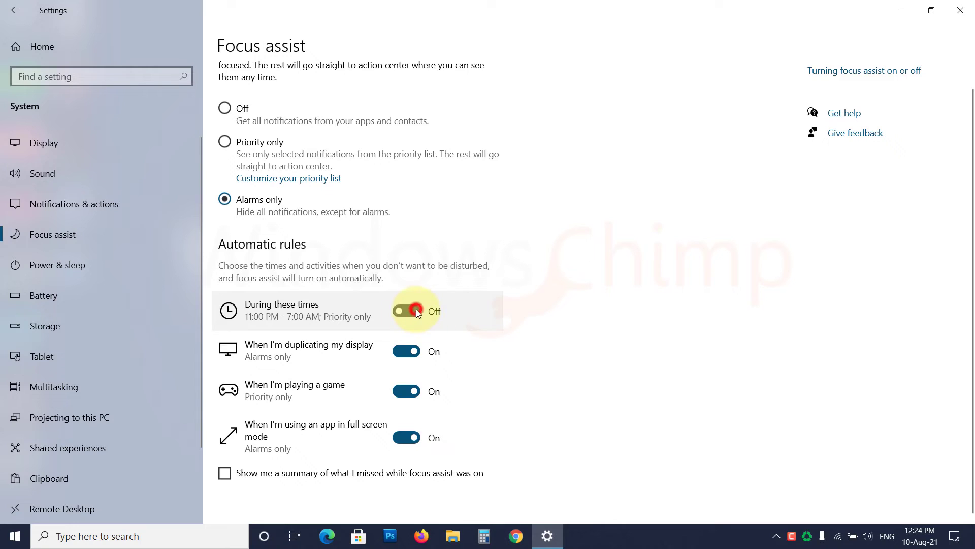
{"action": "left_click", "coordinate": [272, 315]}
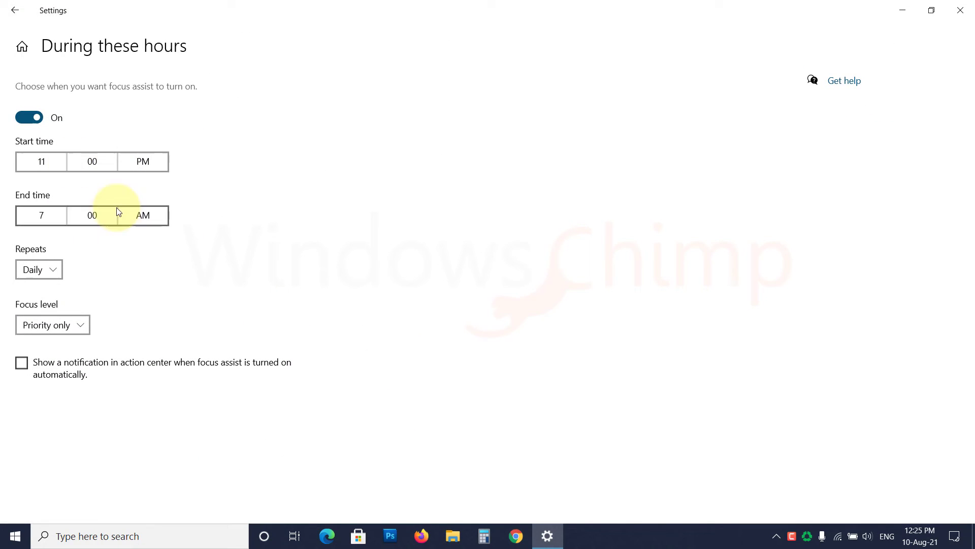
{"action": "left_click", "coordinate": [14, 10]}
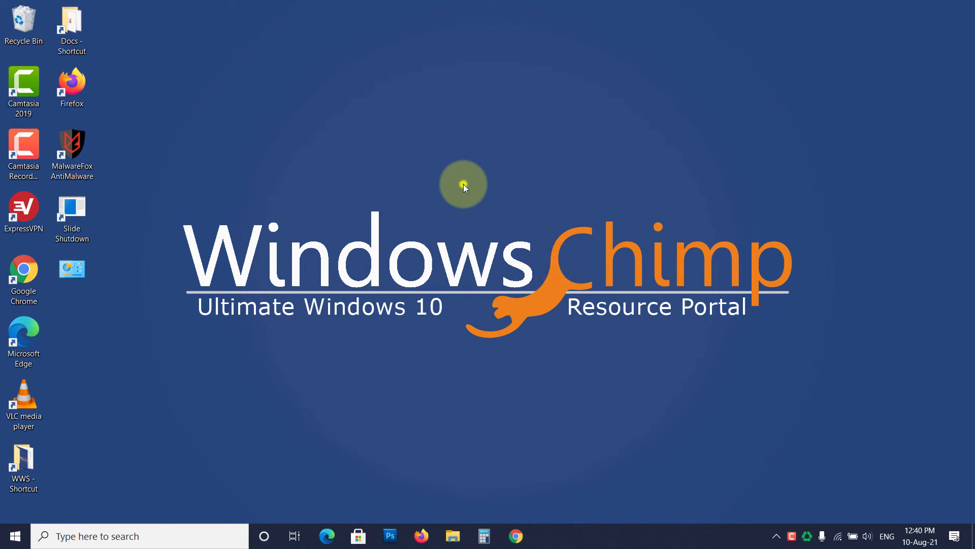
Step: Refresh the desktop and open the Clipboard page in System settings
{"action": "right_click", "coordinate": [463, 183]}
{"action": "left_click", "coordinate": [477, 222]}
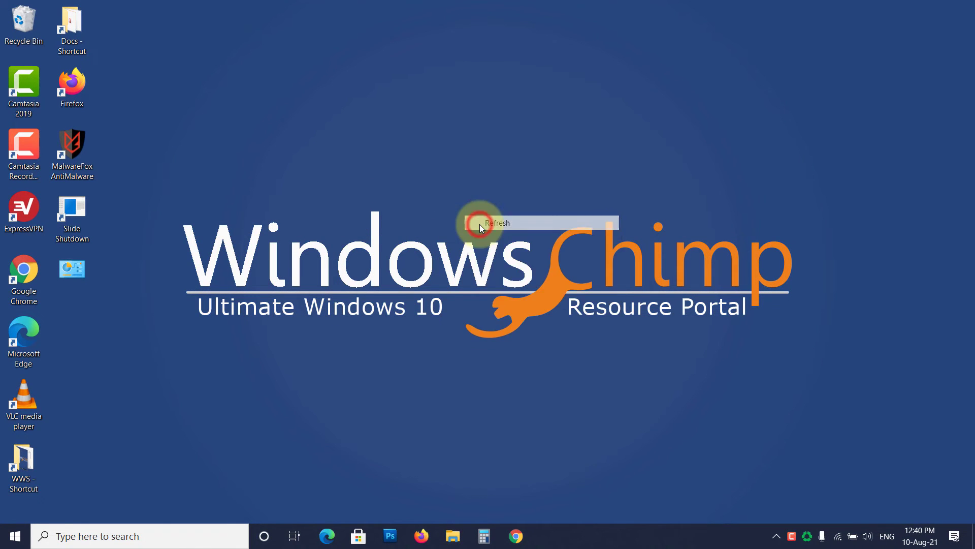
{"action": "left_click", "coordinate": [17, 540]}
{"action": "left_click", "coordinate": [17, 478]}
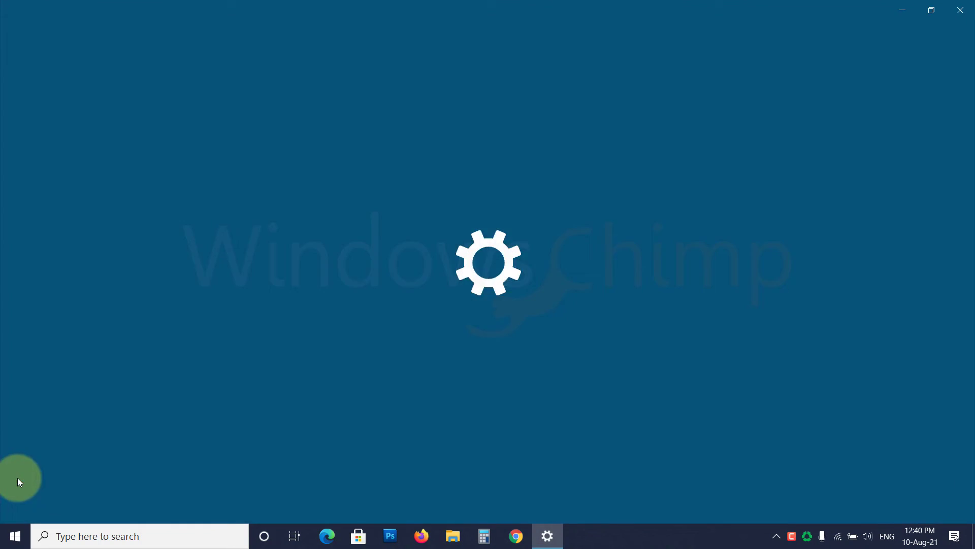
{"action": "left_click", "coordinate": [139, 205]}
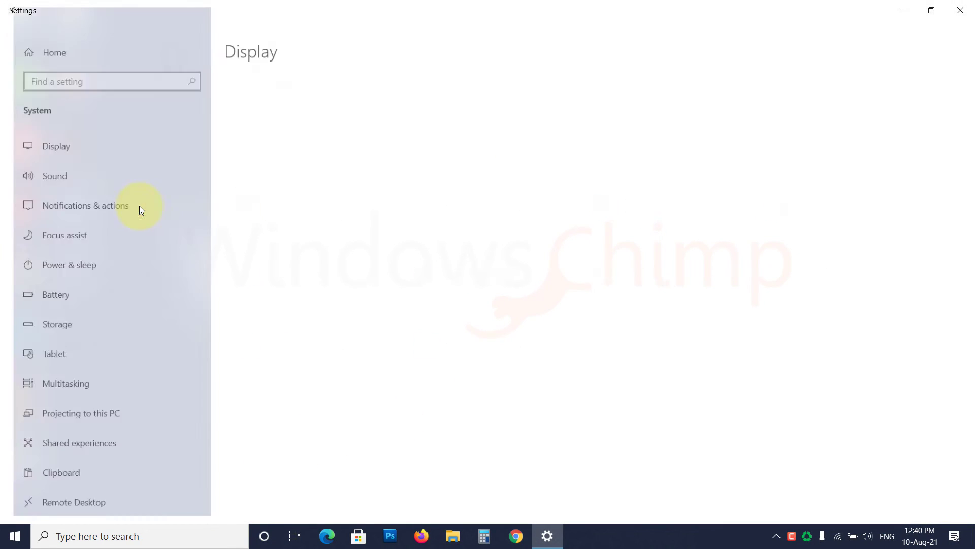
{"action": "left_click", "coordinate": [67, 474]}
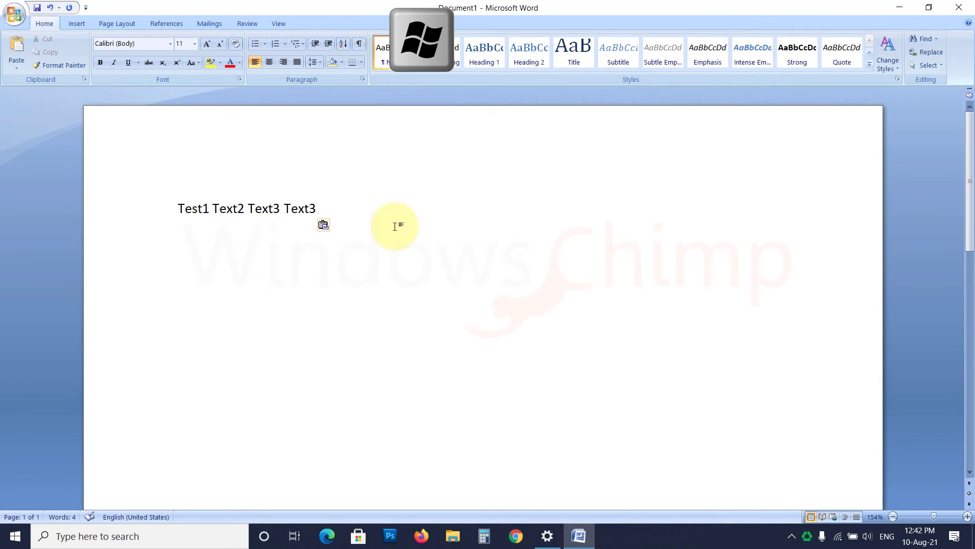
Step: Paste Test1, then Text2, from clipboard history into the Word document
{"action": "key", "text": "super+v"}
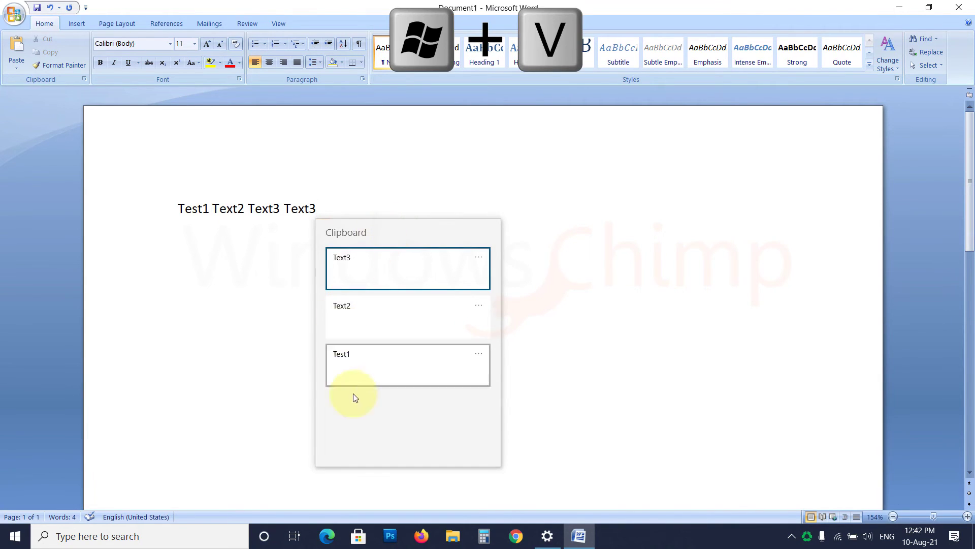
{"action": "left_click", "coordinate": [411, 361]}
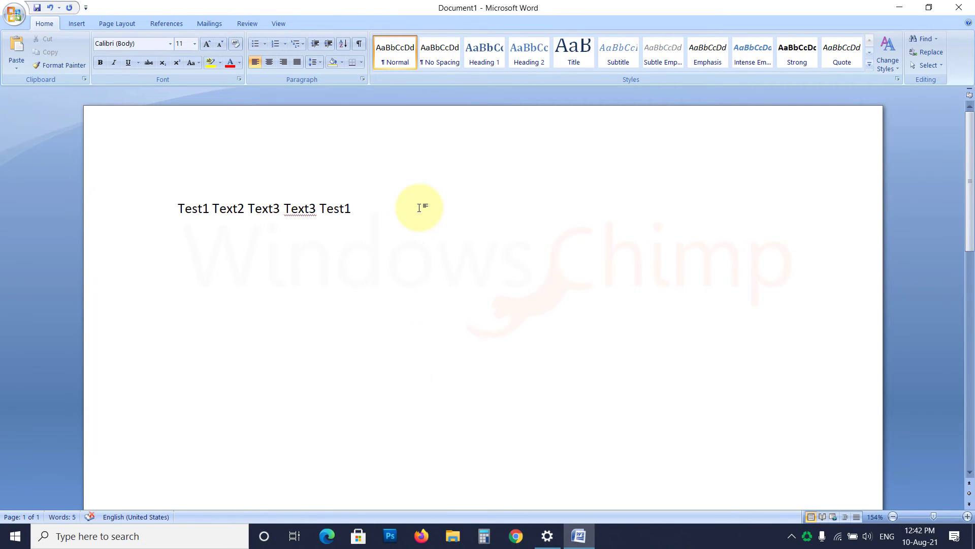
{"action": "key", "text": "super+v"}
{"action": "left_click", "coordinate": [391, 318]}
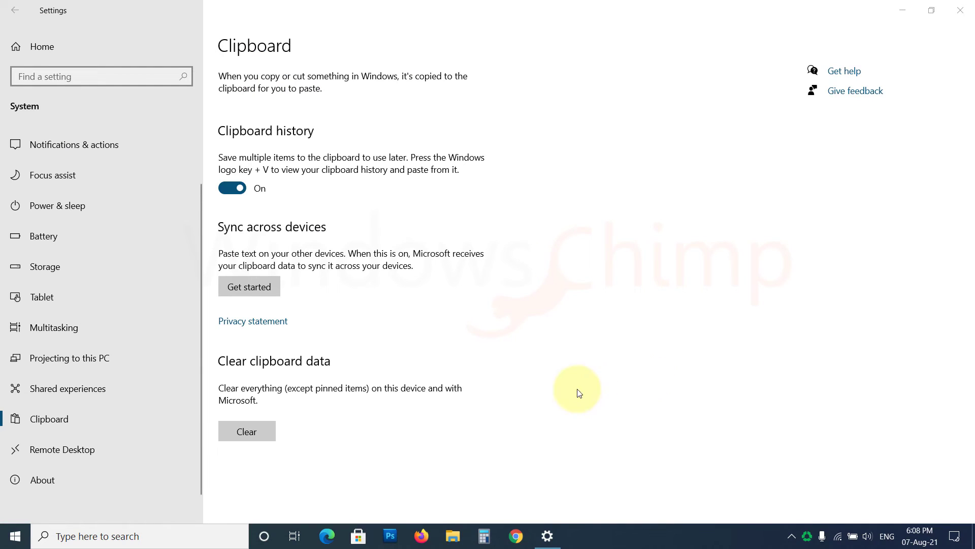
Step: Set up clipboard sync across devices, verify the account, and choose 'Never automatically sync'
{"action": "left_click", "coordinate": [234, 286]}
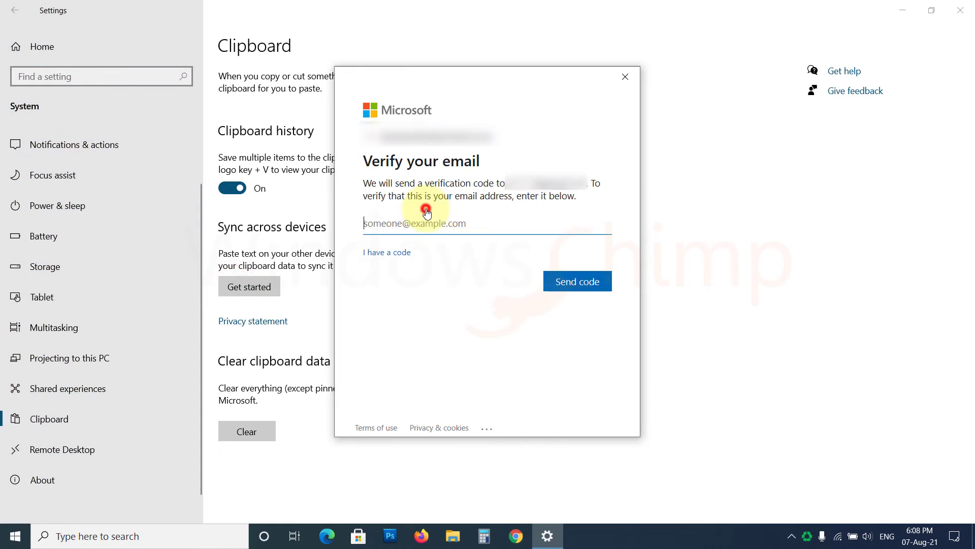
{"action": "left_click", "coordinate": [577, 281]}
{"action": "left_click", "coordinate": [577, 260]}
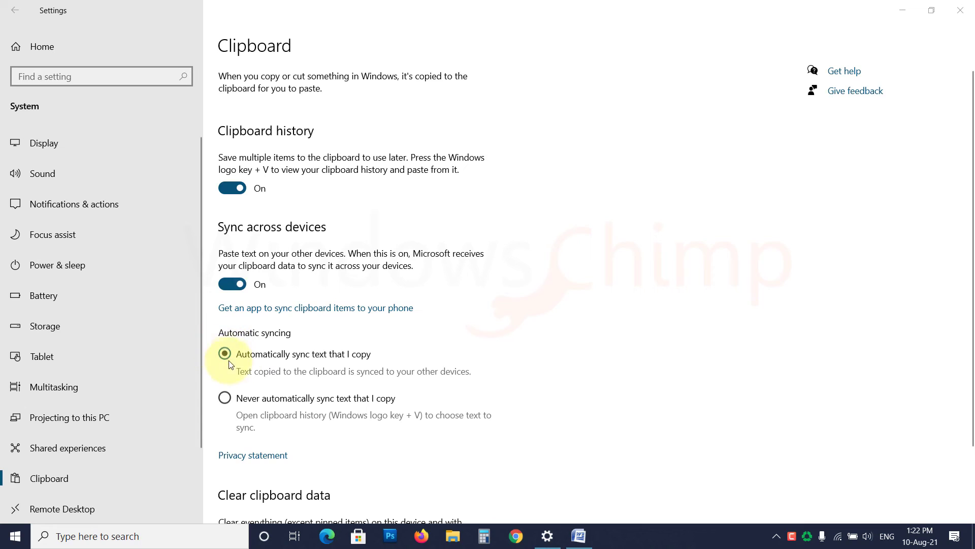
{"action": "left_click", "coordinate": [226, 398]}
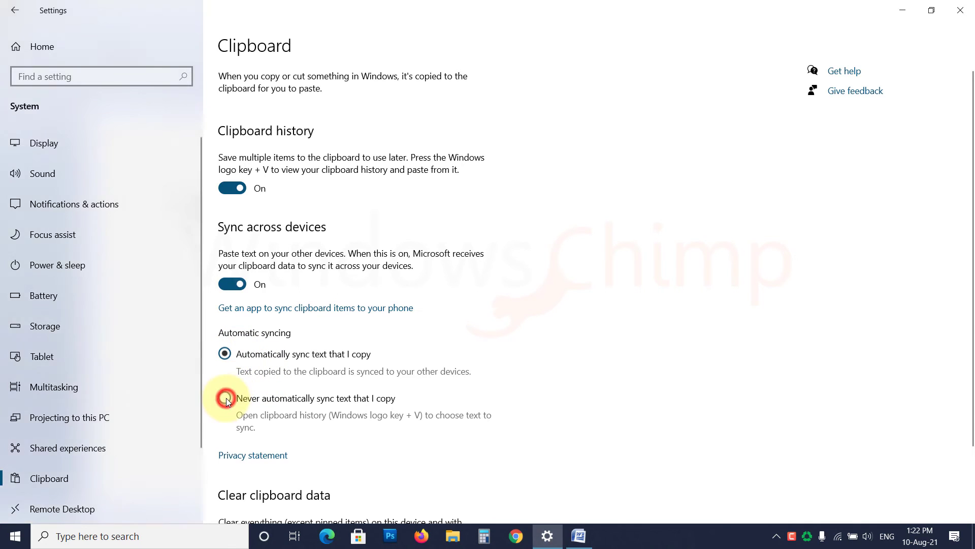
Step: In Word, manually sync the Text3 and Text2 clipboard history items
{"action": "left_click", "coordinate": [580, 536]}
{"action": "key", "text": "super+v"}
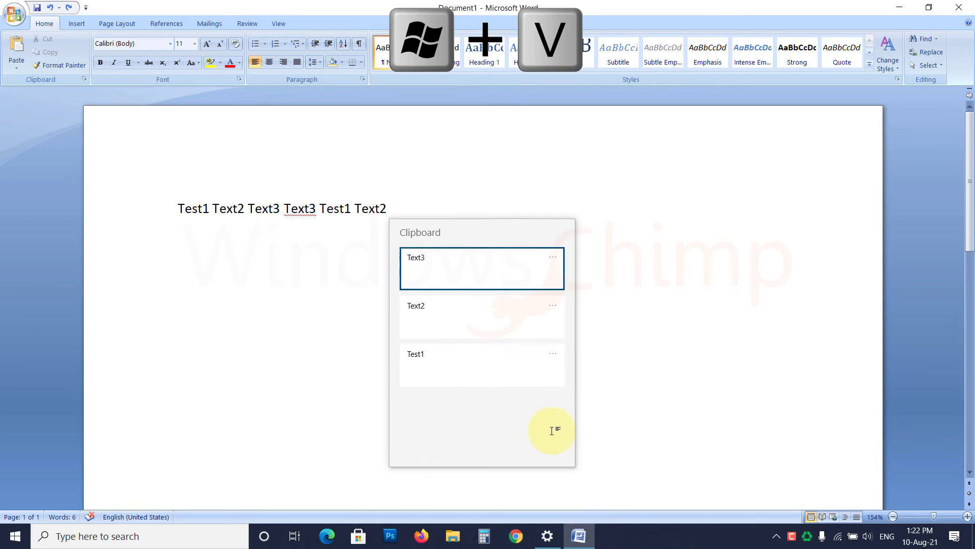
{"action": "left_click", "coordinate": [554, 259]}
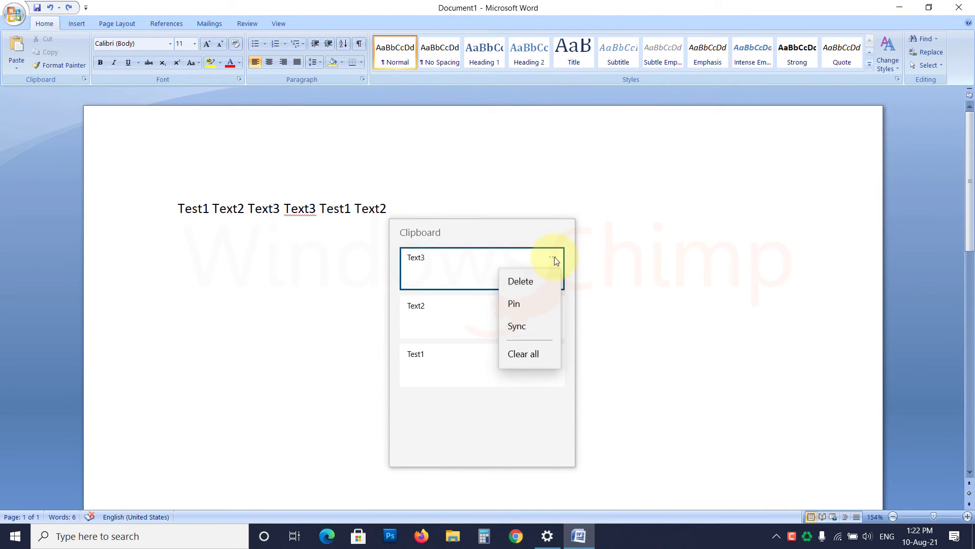
{"action": "left_click", "coordinate": [525, 326]}
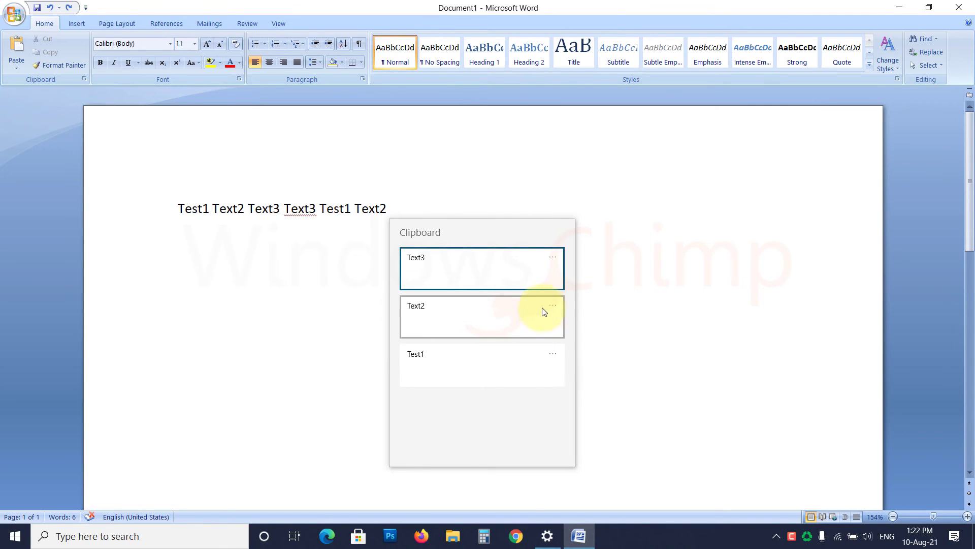
{"action": "left_click", "coordinate": [552, 306]}
{"action": "left_click", "coordinate": [522, 371]}
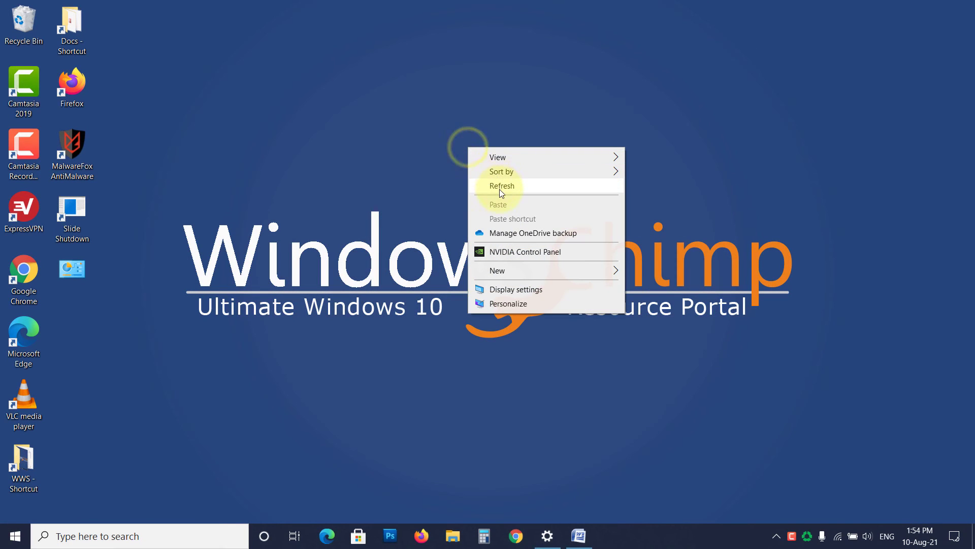
Step: Refresh the desktop and create a new virtual desktop named Play
{"action": "left_click", "coordinate": [496, 183]}
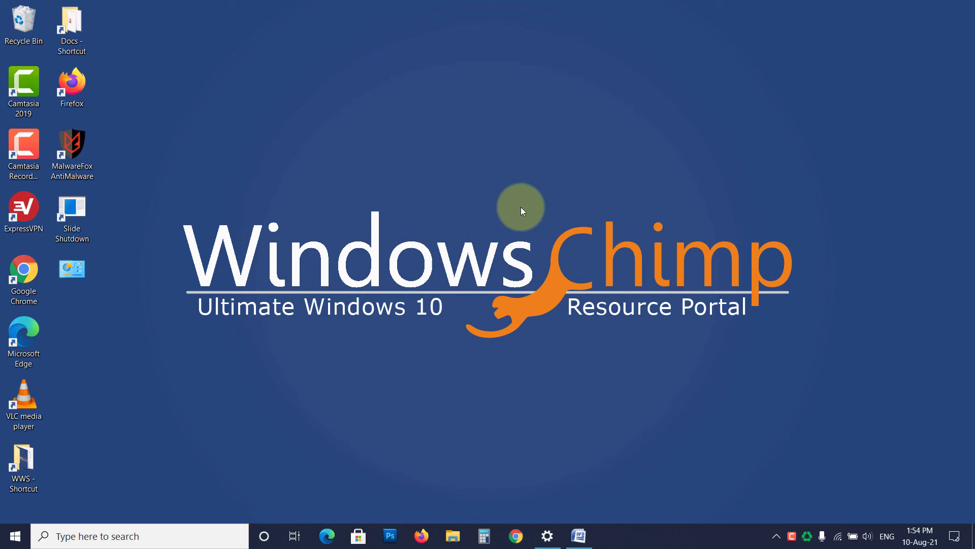
{"action": "right_click", "coordinate": [469, 182]}
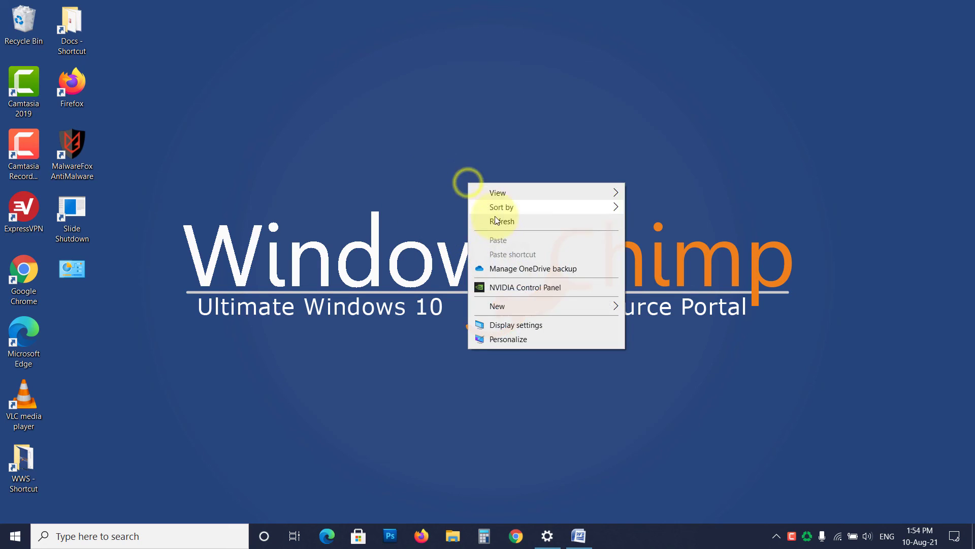
{"action": "left_click", "coordinate": [497, 220]}
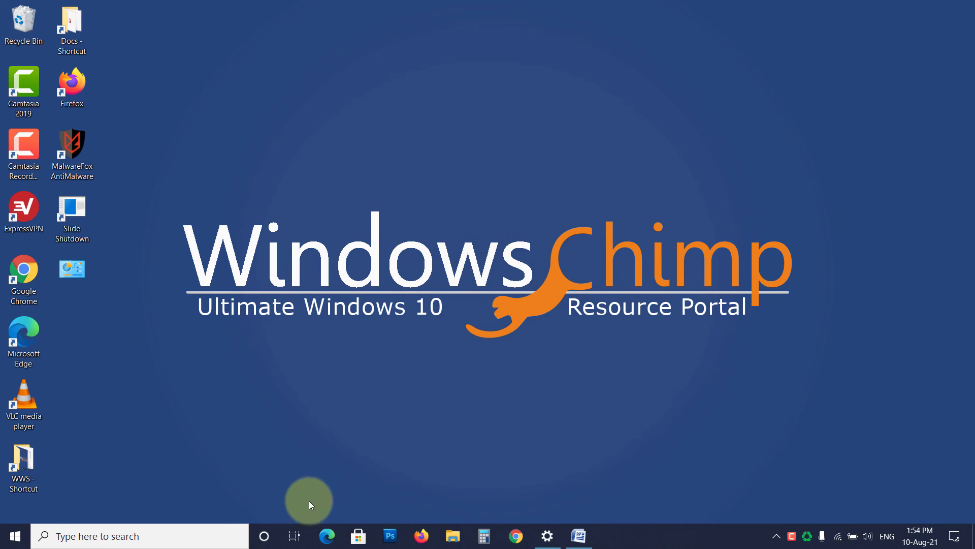
{"action": "left_click", "coordinate": [297, 536]}
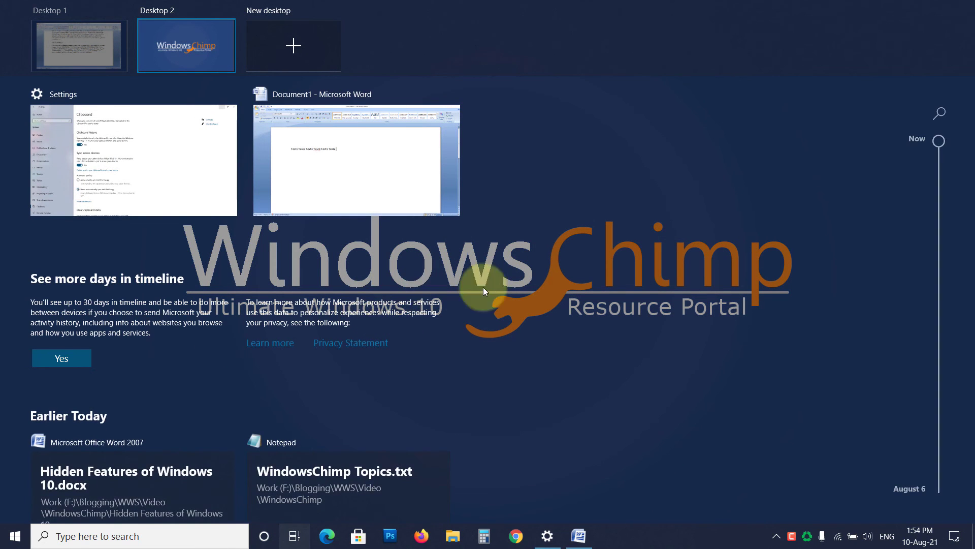
{"action": "left_click", "coordinate": [295, 46]}
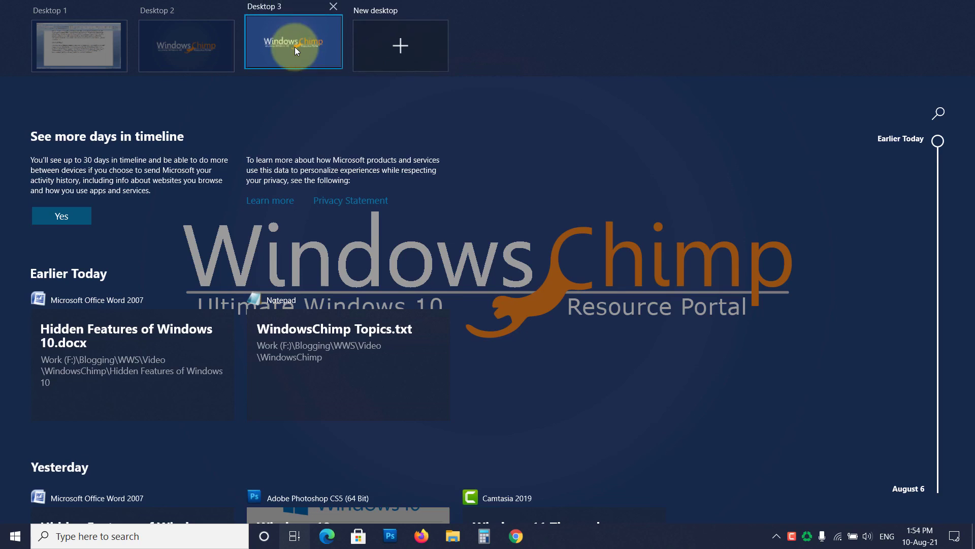
{"action": "left_click", "coordinate": [270, 12]}
{"action": "type", "text": "Play"}
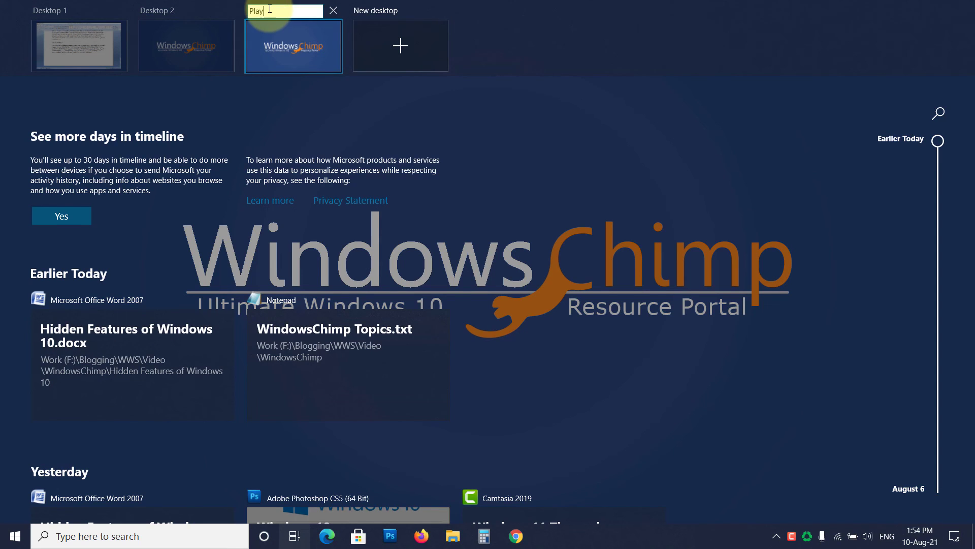
{"action": "key", "text": "Return"}
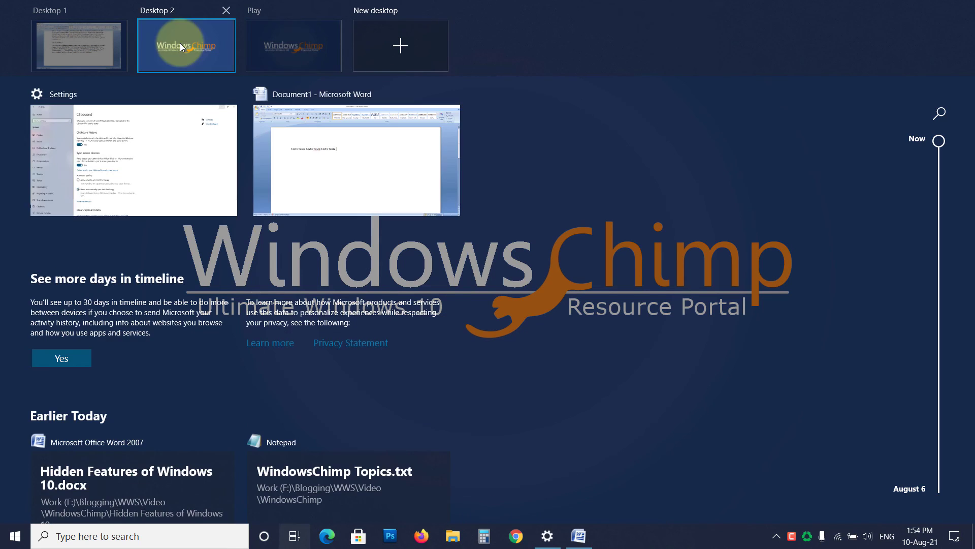
Step: Move the Settings window onto Play, restore it down, and switch between desktops
{"action": "left_click_drag", "start_coordinate": [163, 142], "coordinate": [293, 54]}
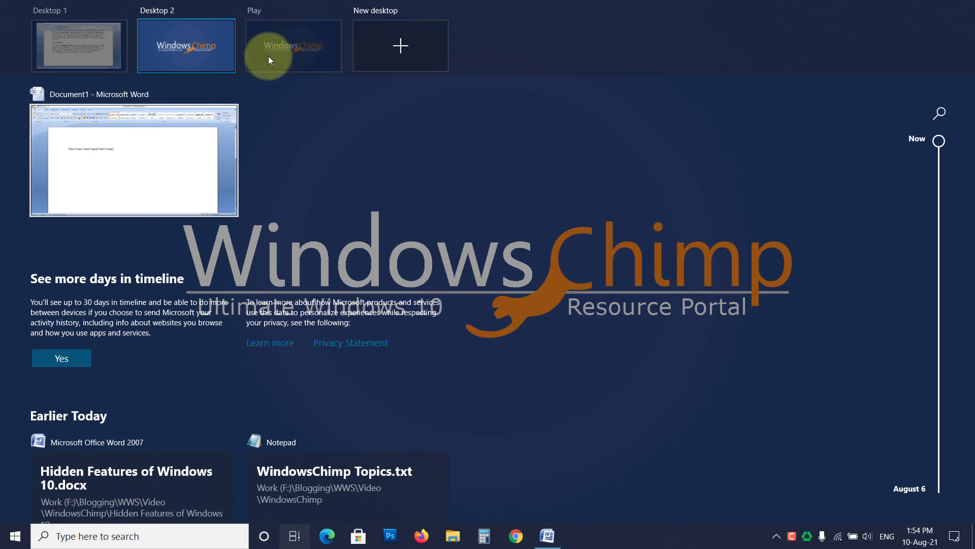
{"action": "left_click", "coordinate": [270, 53]}
{"action": "left_click", "coordinate": [547, 535]}
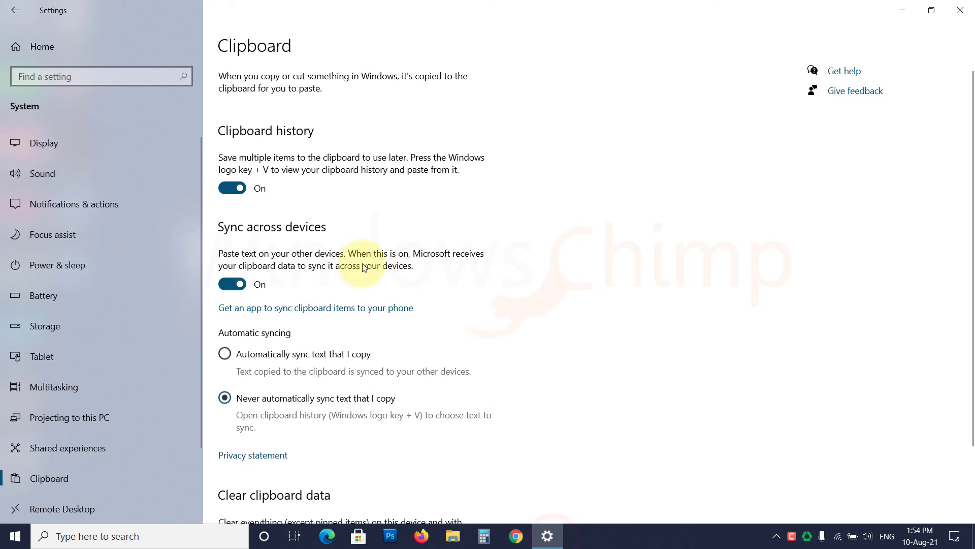
{"action": "left_click", "coordinate": [911, 13]}
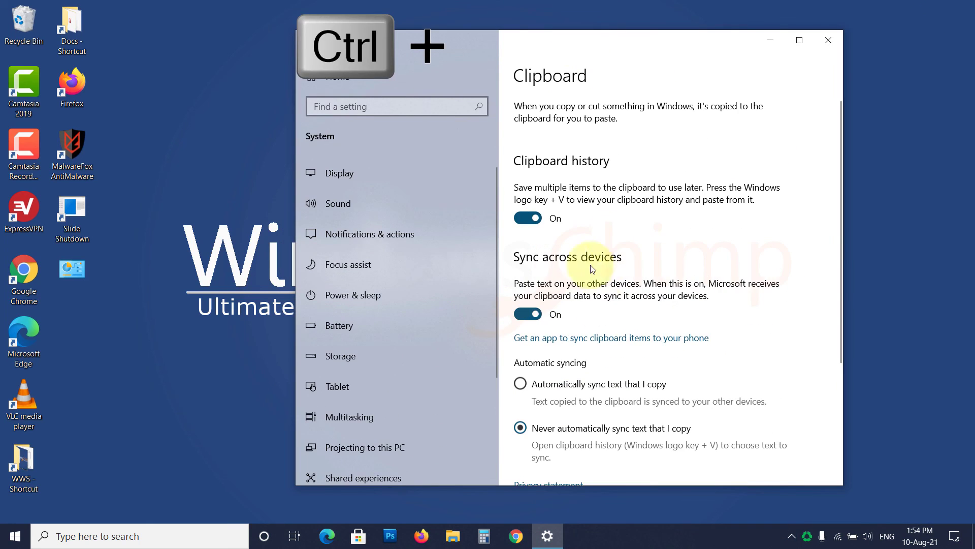
{"action": "key", "text": "ctrl+super+Left"}
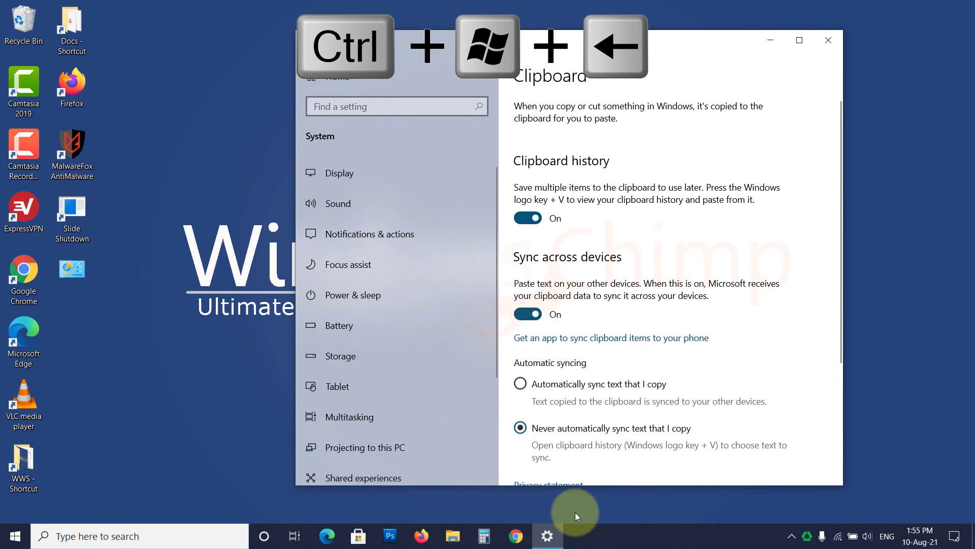
{"action": "key", "text": "ctrl+super+Right"}
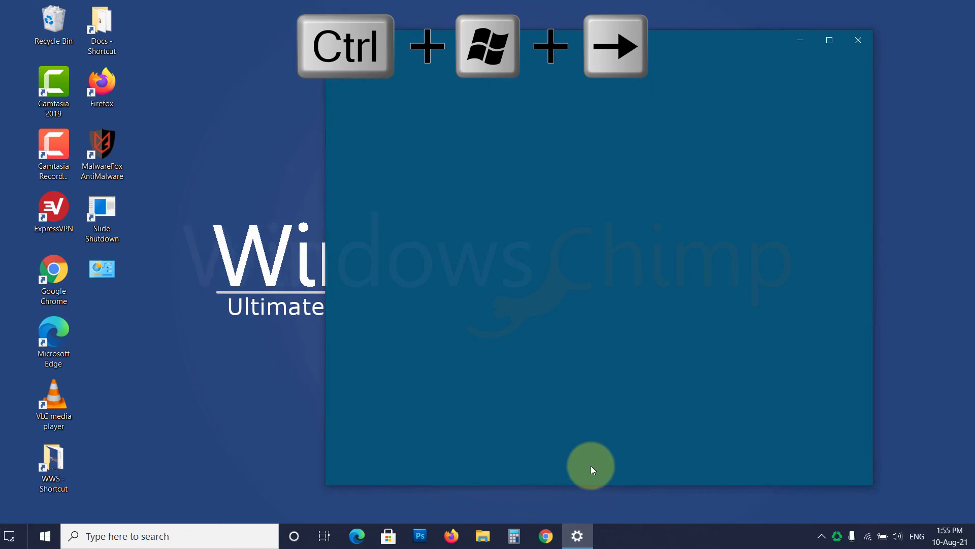